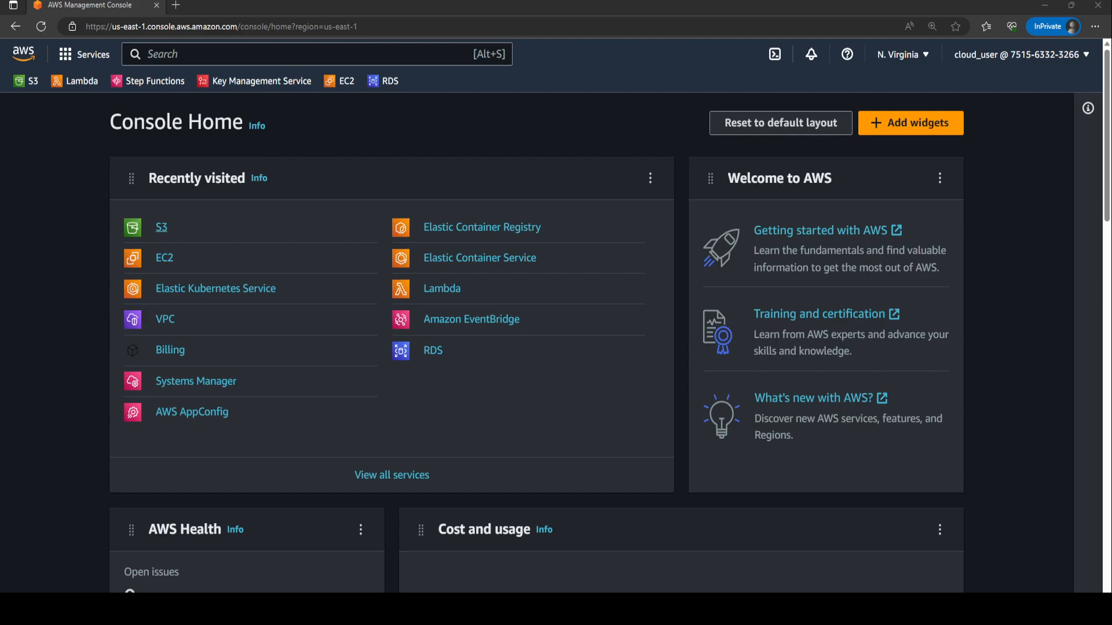
Open S3 and start creating a new bucket named myawsbucket314159256.
click(159, 230)
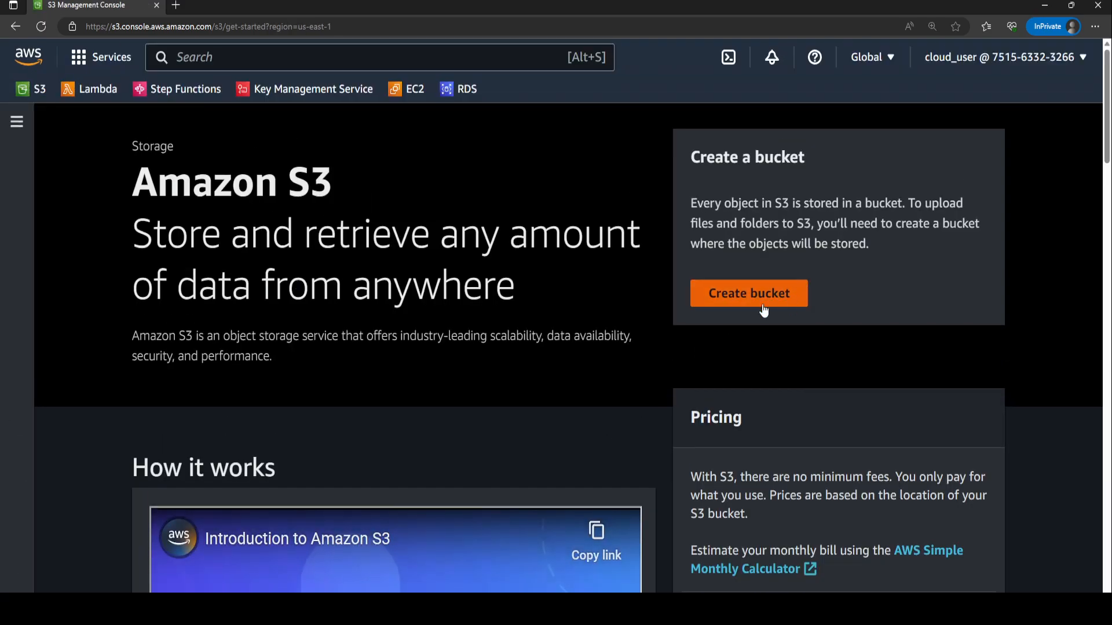
click(756, 293)
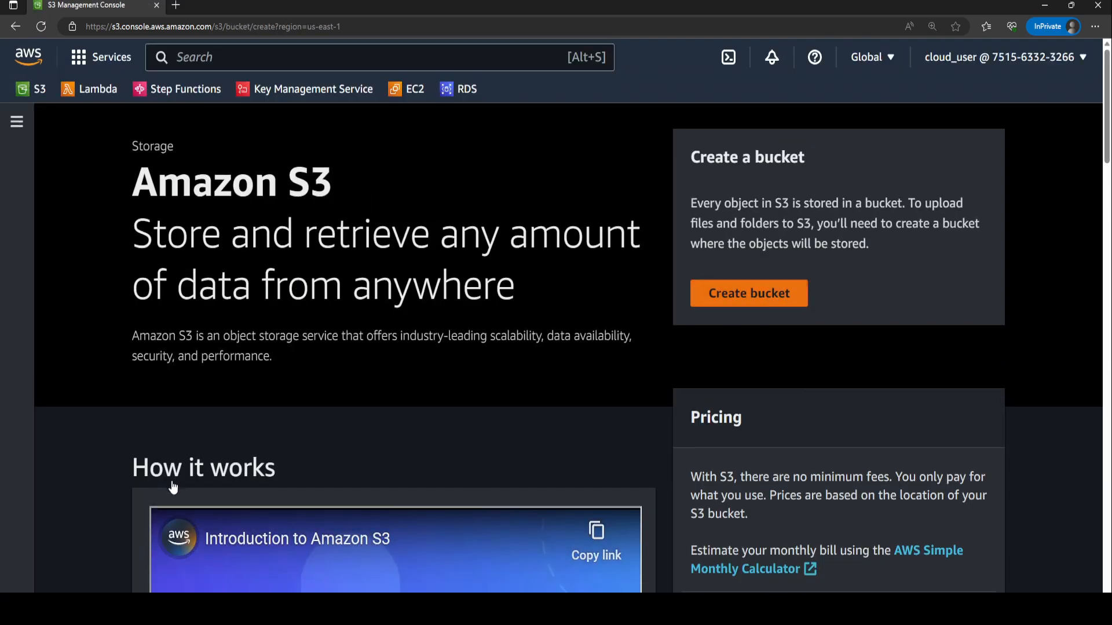
click(227, 363)
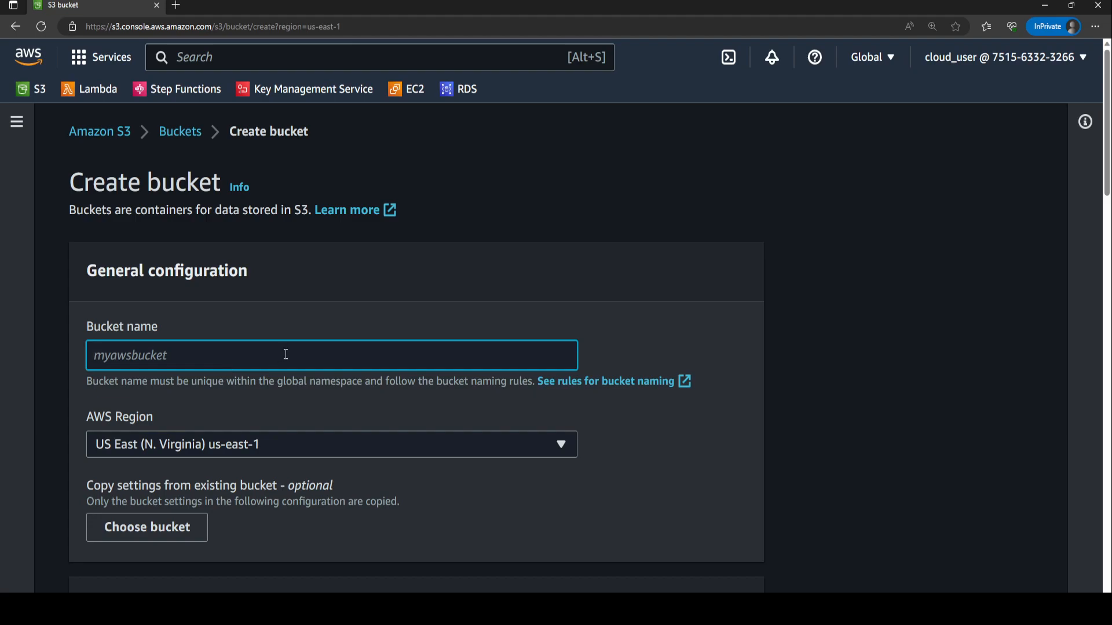
text(myawsbucket)
text(123)
key(BackSpace)
key(BackSpace)
key(BackSpace)
text(314159256)
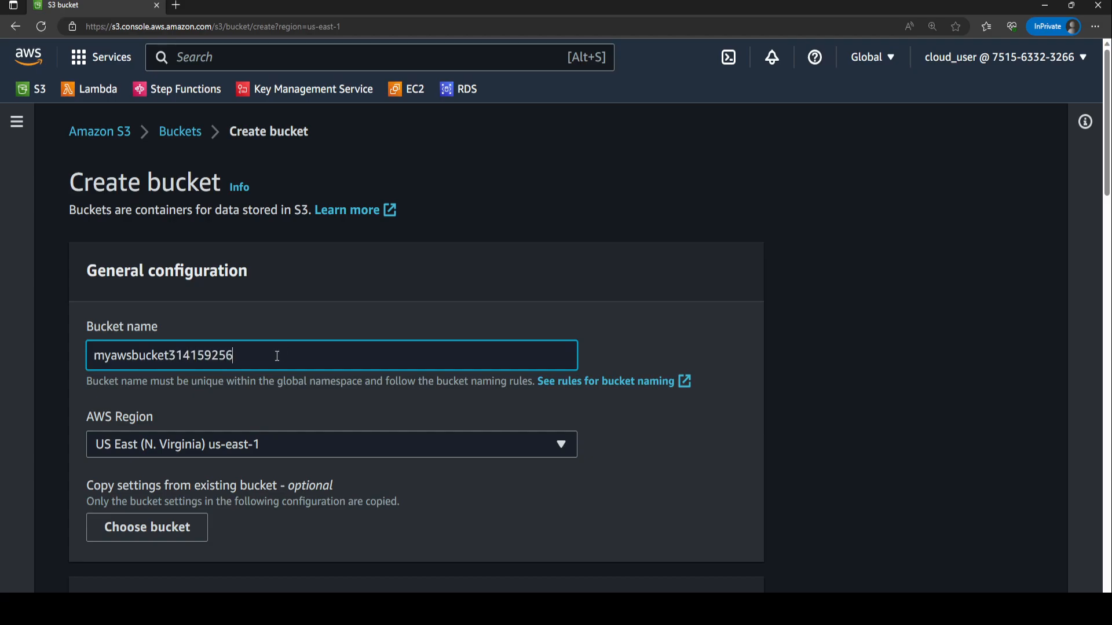
Create the bucket, keeping all the remaining default settings.
scroll(267, 415, down, 6)
scroll(214, 181, up, 3)
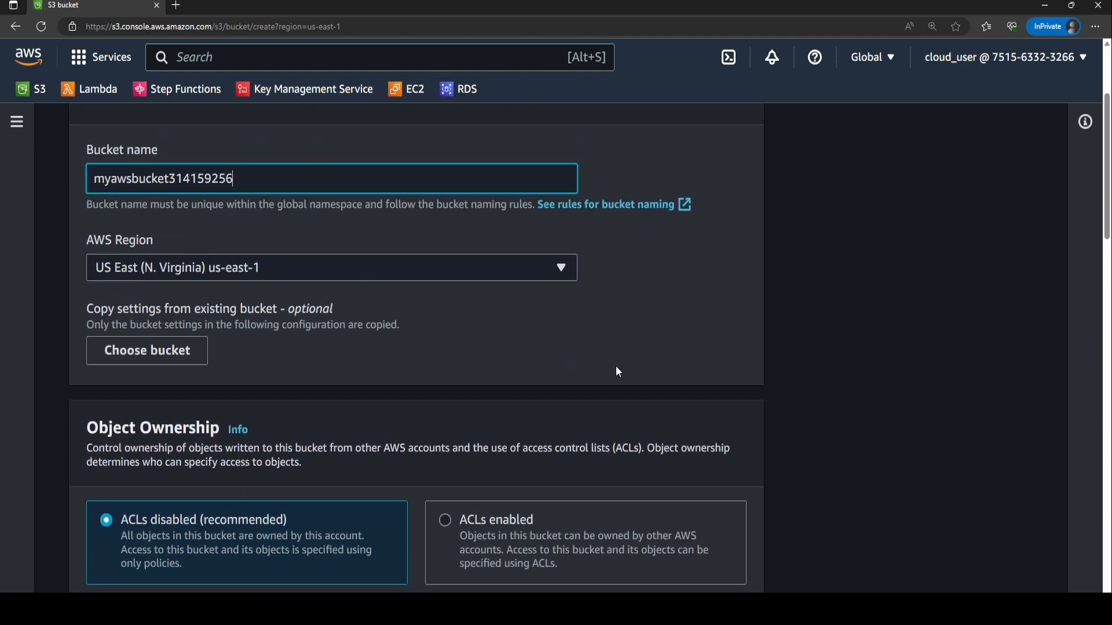
scroll(551, 415, down, 8)
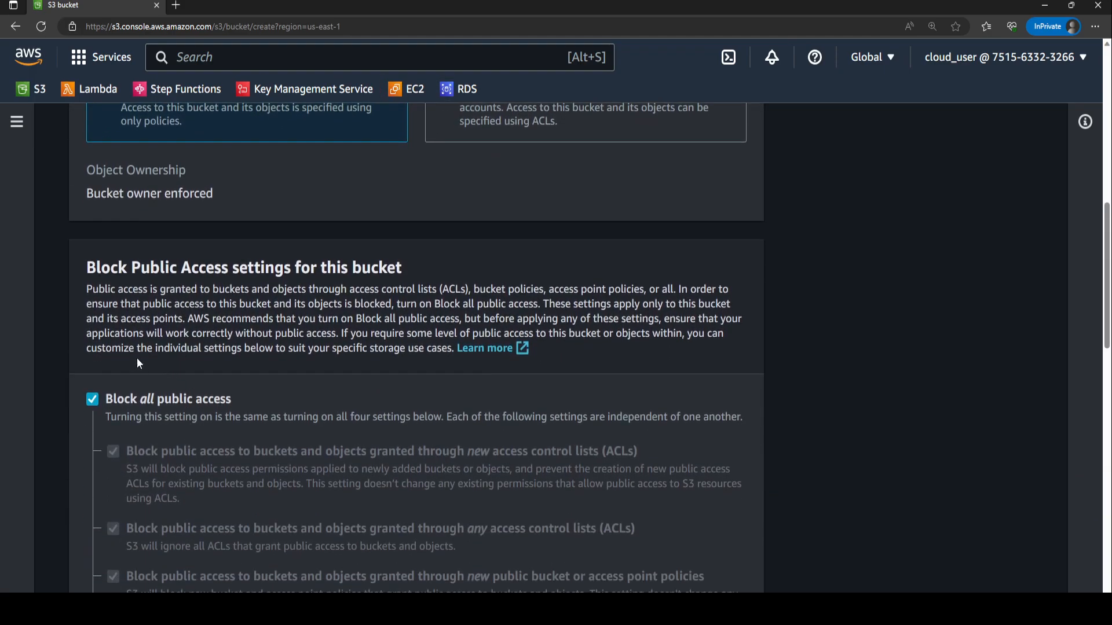
scroll(286, 387, down, 15)
scroll(283, 316, down, 5)
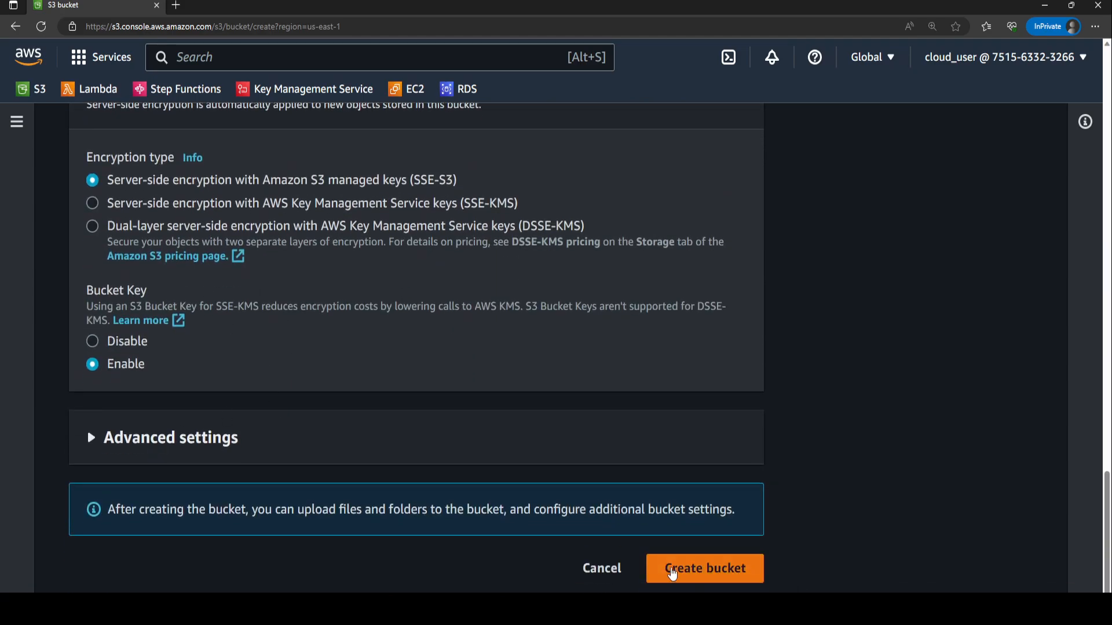
click(673, 574)
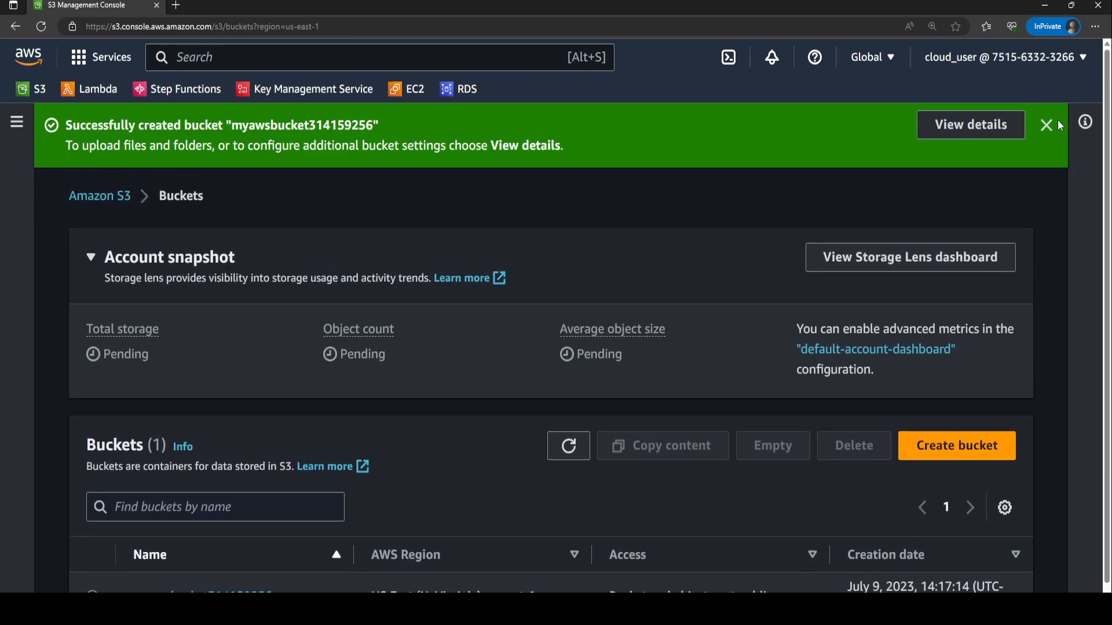
Open the new bucket's properties and start editing its static website hosting setting.
click(1047, 125)
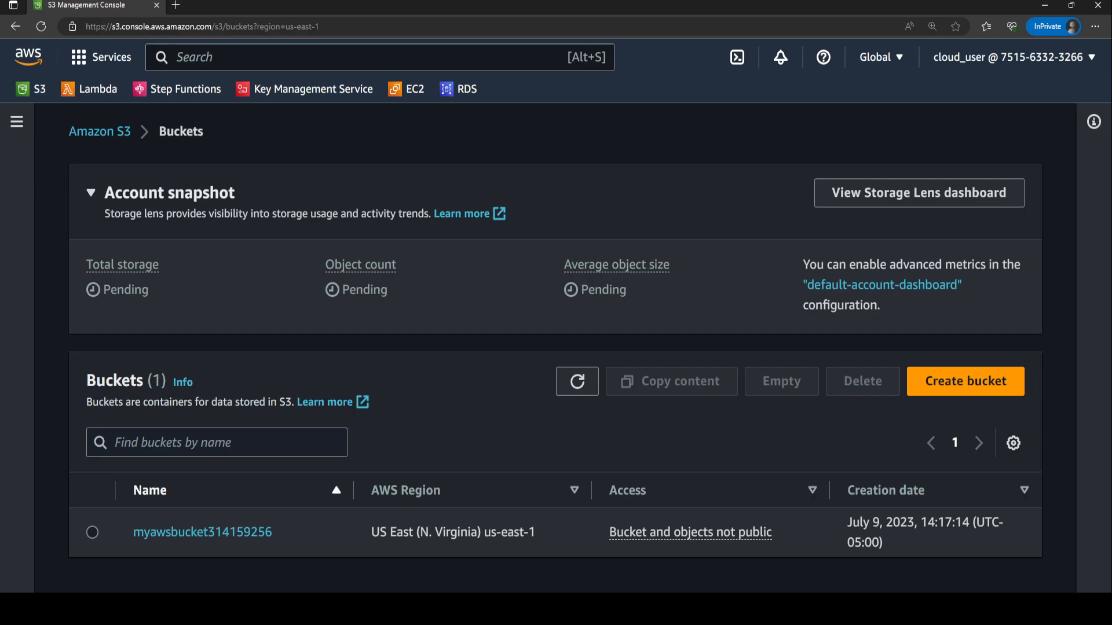
click(212, 533)
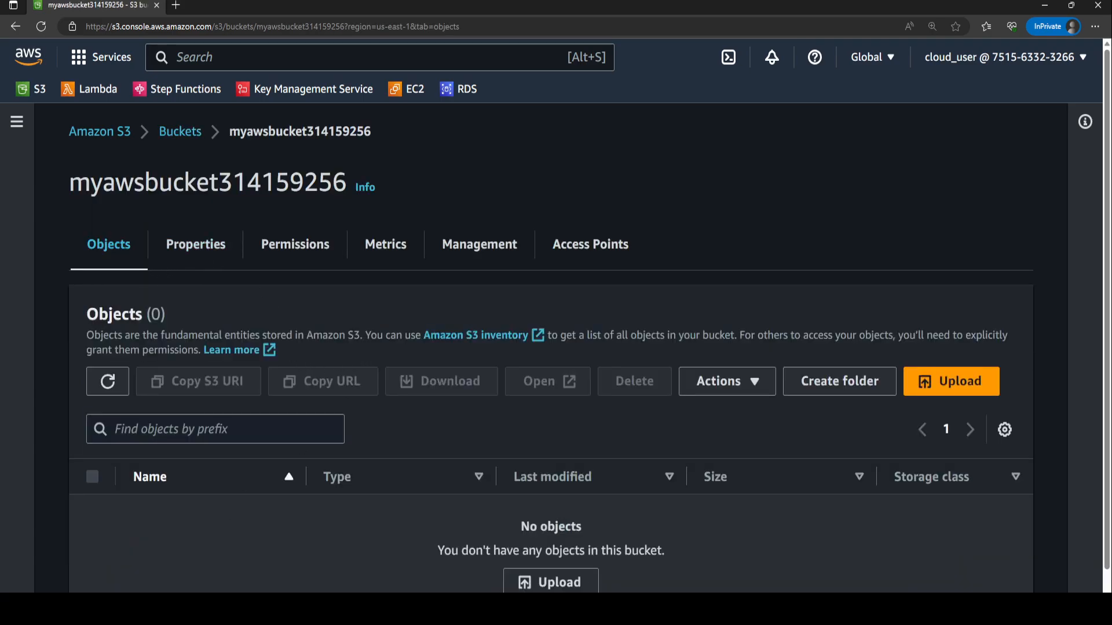
click(197, 248)
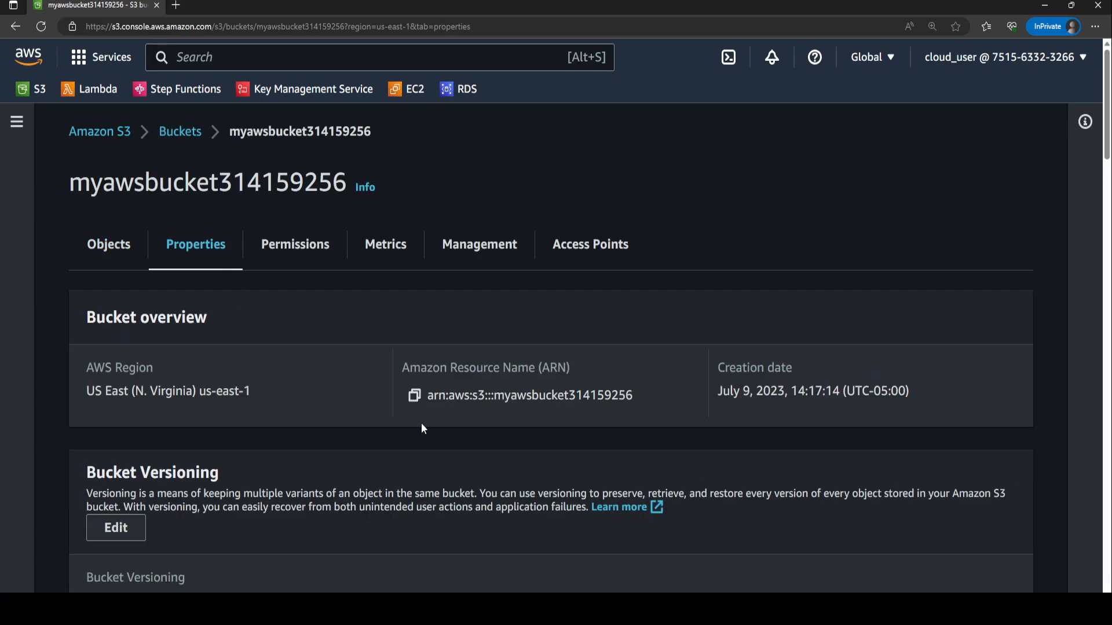
scroll(509, 249, down, 15)
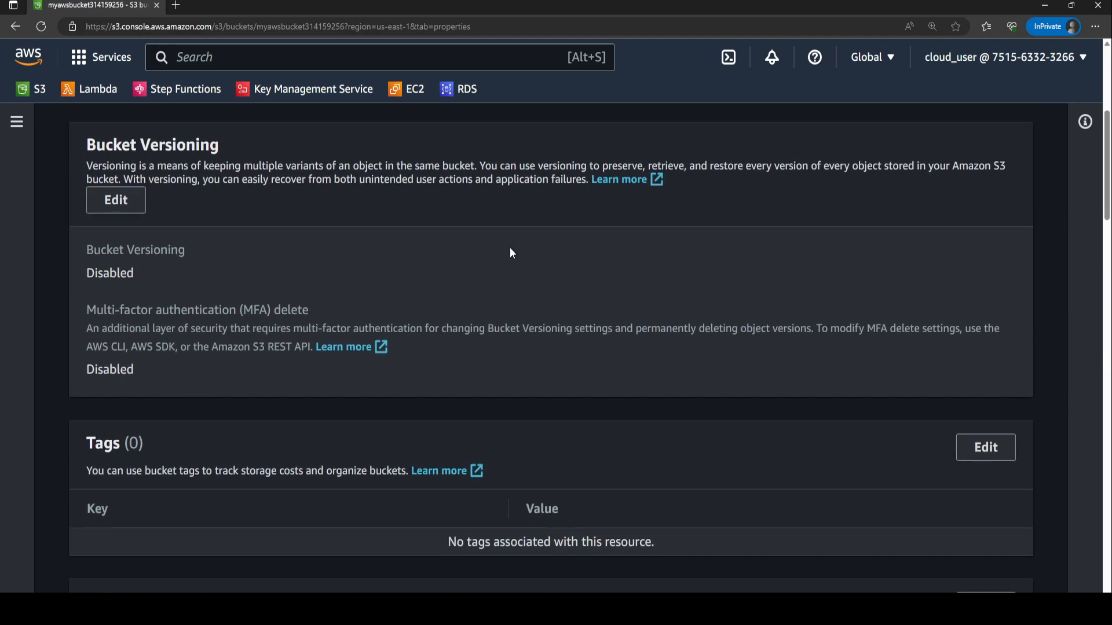
scroll(592, 297, down, 20)
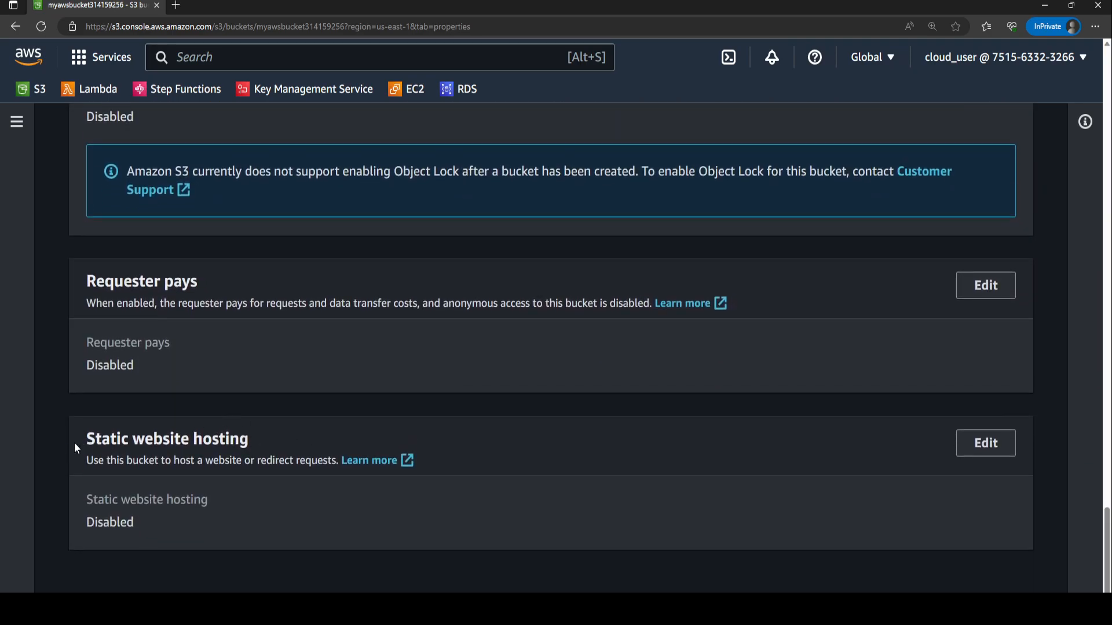
drag(74, 443, 285, 434)
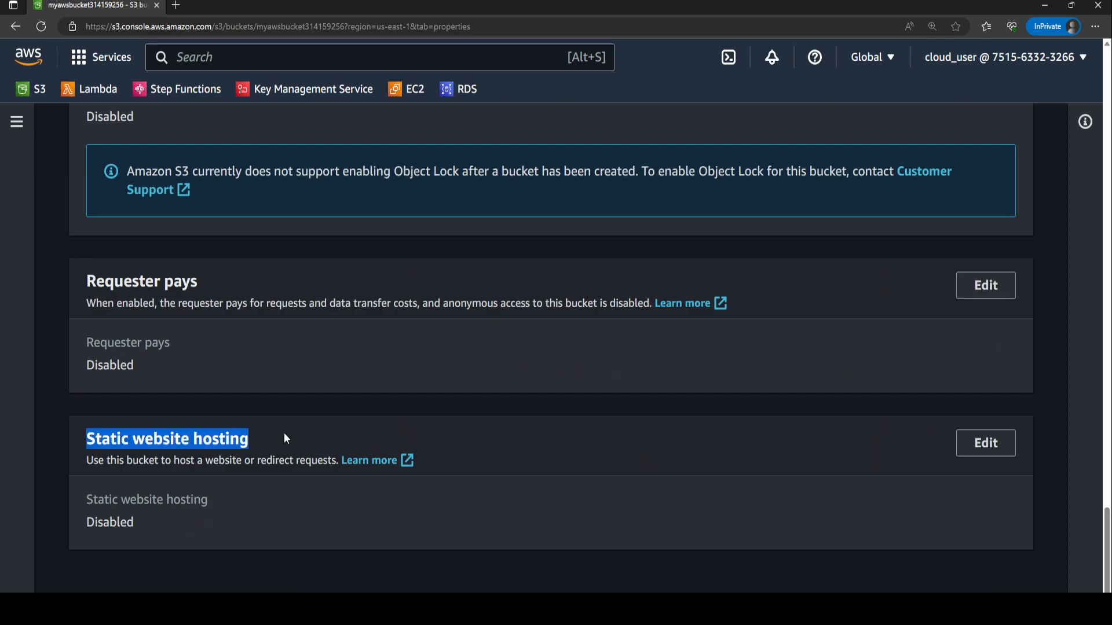
click(966, 443)
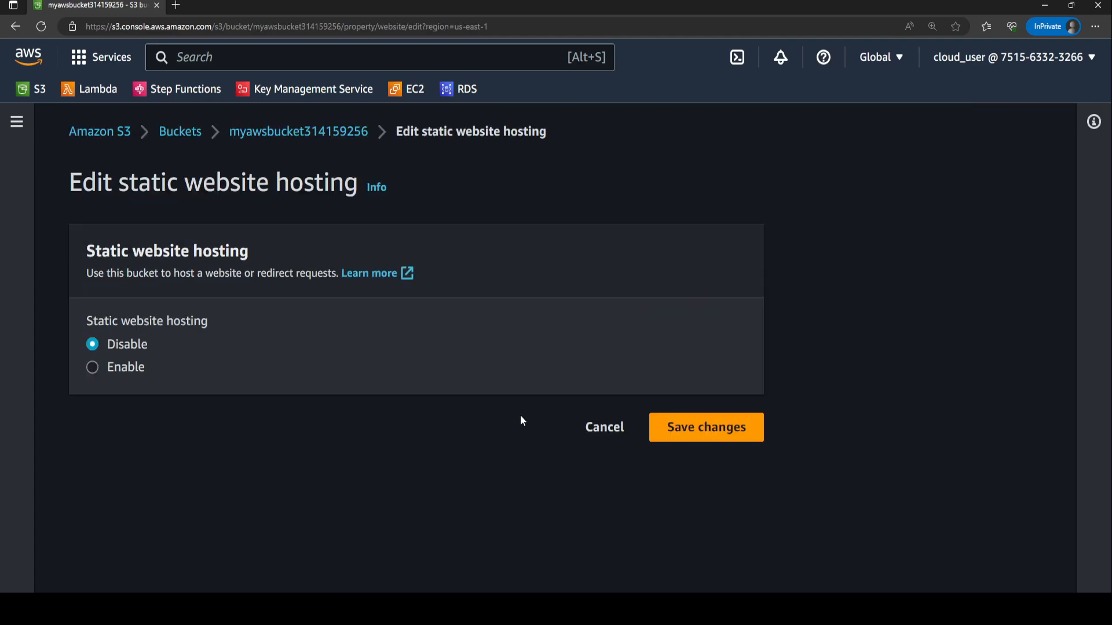
Enable static website hosting with index.html as the index document and error.html as the error document.
click(135, 373)
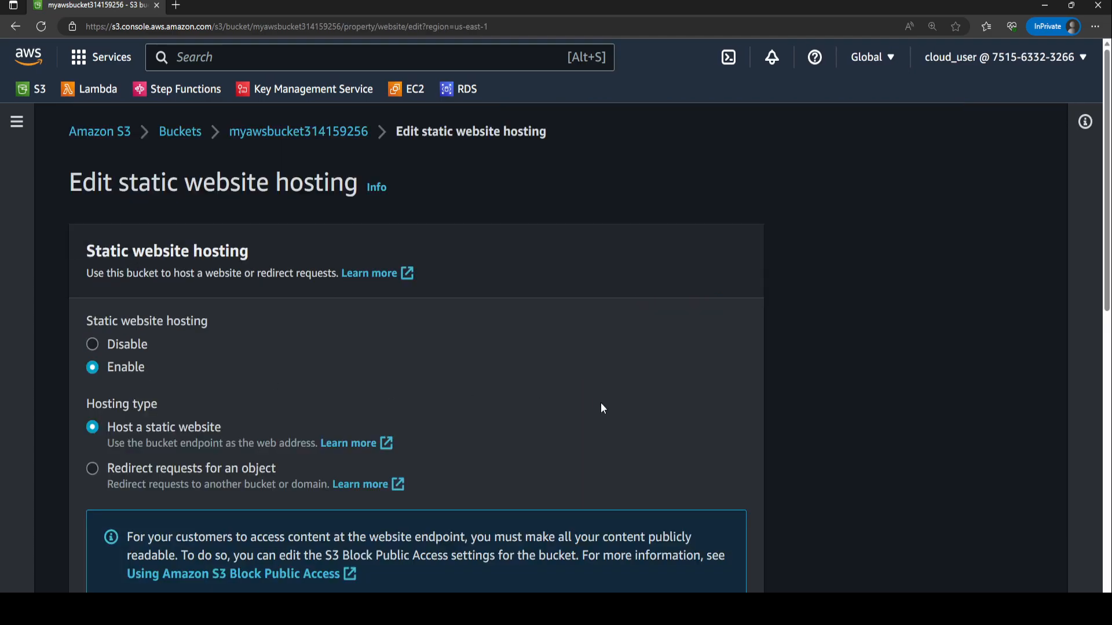
scroll(307, 348, down, 6)
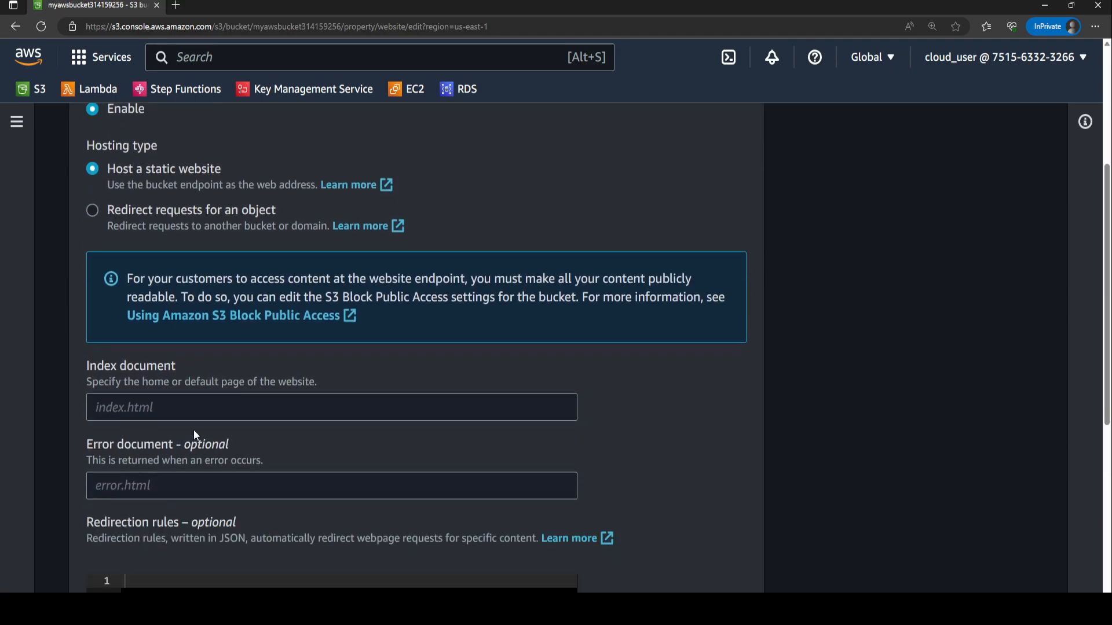
click(206, 301)
text(index.jht)
key(BackSpace)
key(BackSpace)
key(BackSpace)
text(html)
key(Tab)
text(error.html)
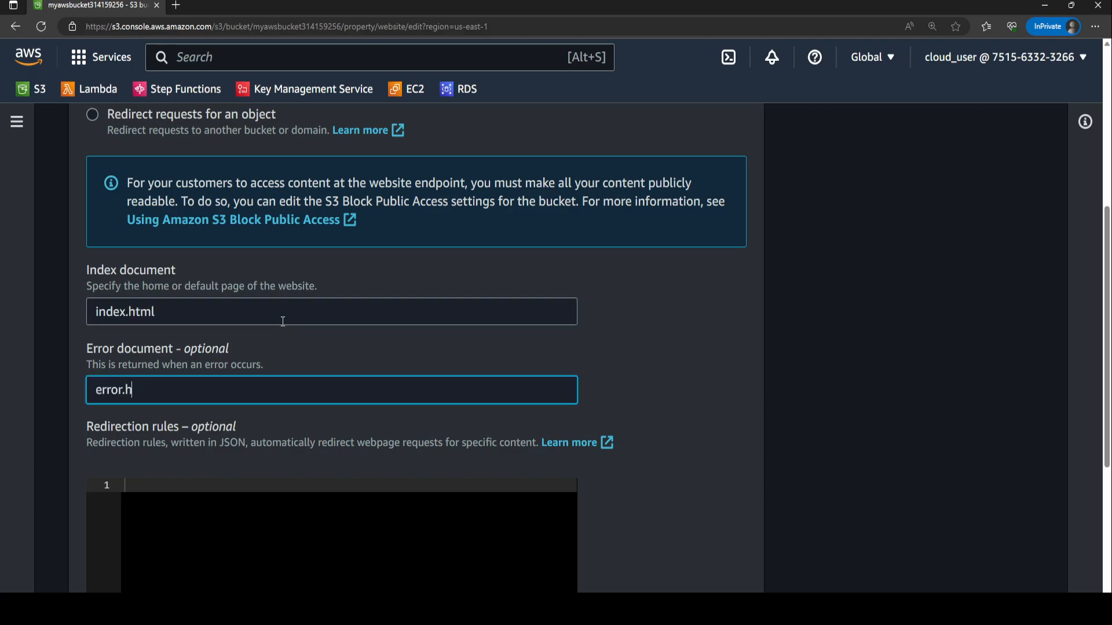
click(283, 322)
key(shift+Left)
key(shift+Left)
key(shift+Left)
key(shift+Left)
key(shift+Left)
key(shift+Left)
key(shift+Left)
key(shift+Left)
key(shift+Left)
key(shift+Left)
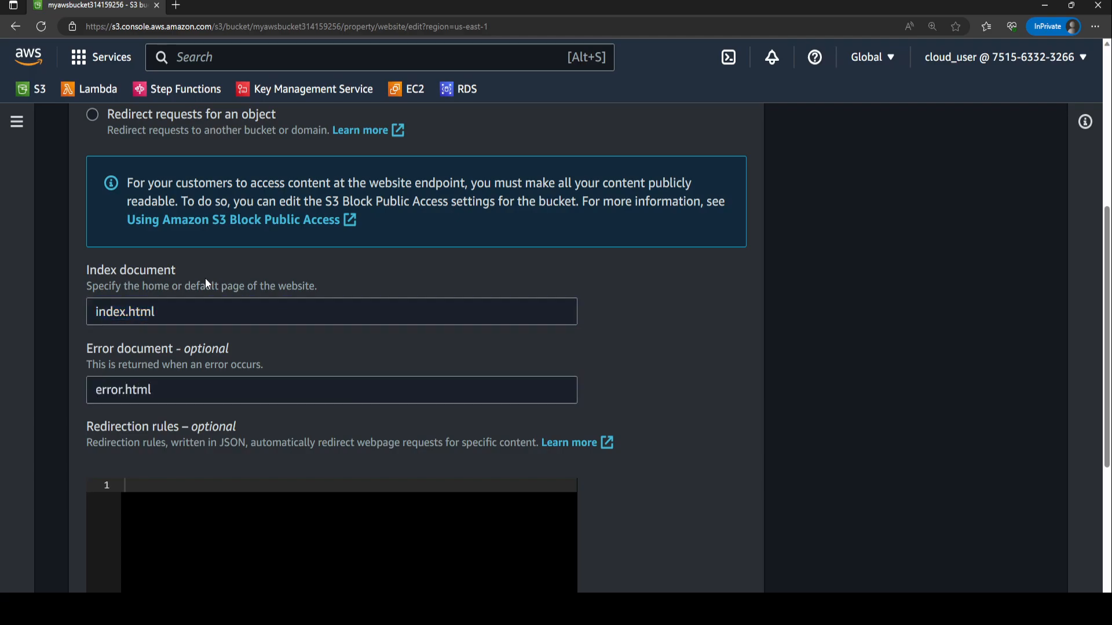
triple_click(205, 286)
click(262, 303)
key(shift+Home)
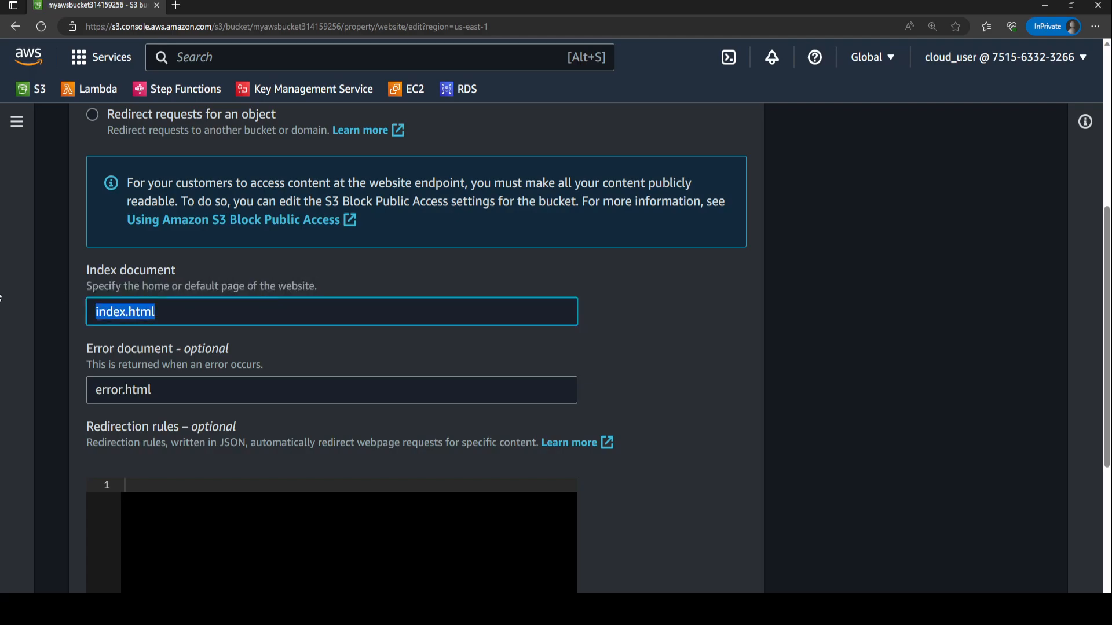
key(shift+Right)
key(shift+Right)
key(shift+Right)
key(shift+Right)
key(shift+Right)
key(shift+Right)
scroll(268, 362, down, 2)
scroll(436, 364, up, 3)
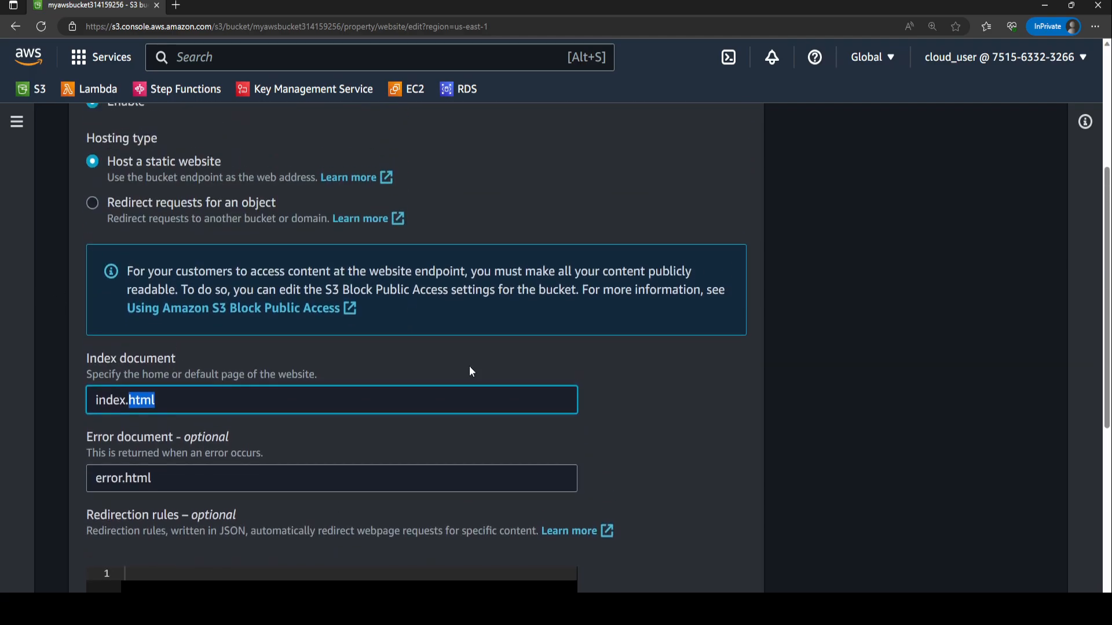
Save the static website hosting changes.
scroll(338, 426, down, 6)
scroll(305, 315, down, 2)
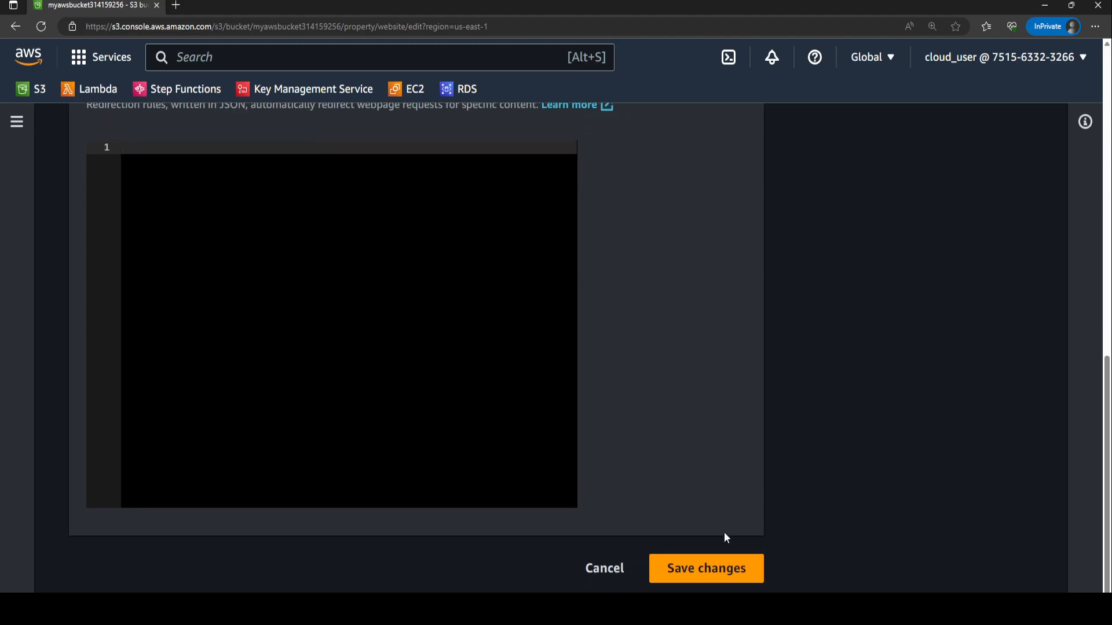
click(725, 572)
Scroll through the bucket's properties to review its settings.
scroll(387, 411, down, 3)
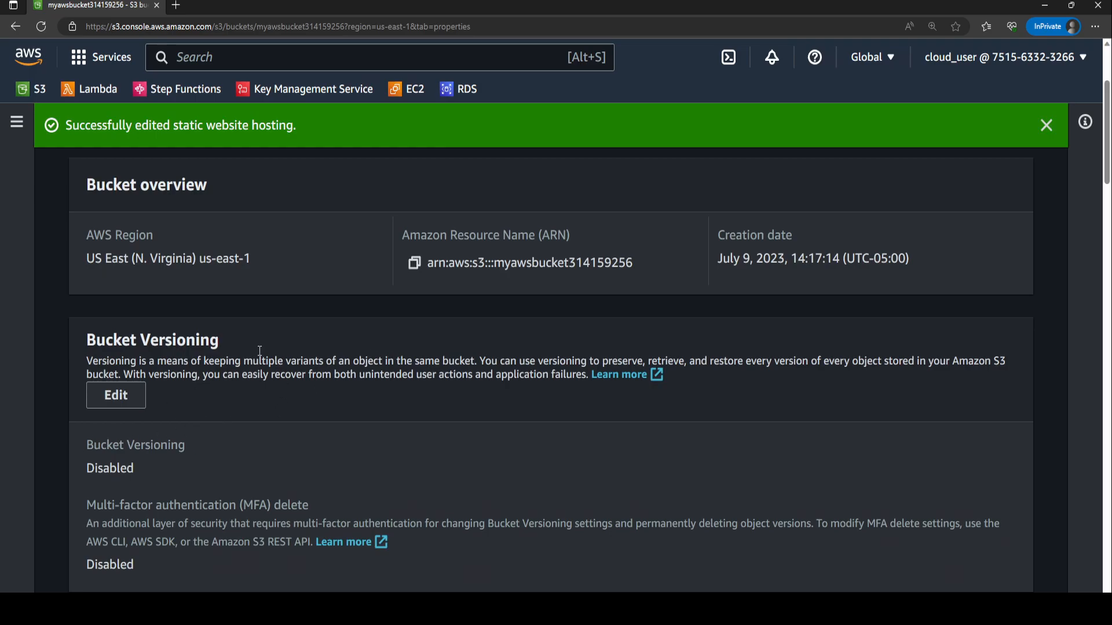
scroll(267, 359, up, 3)
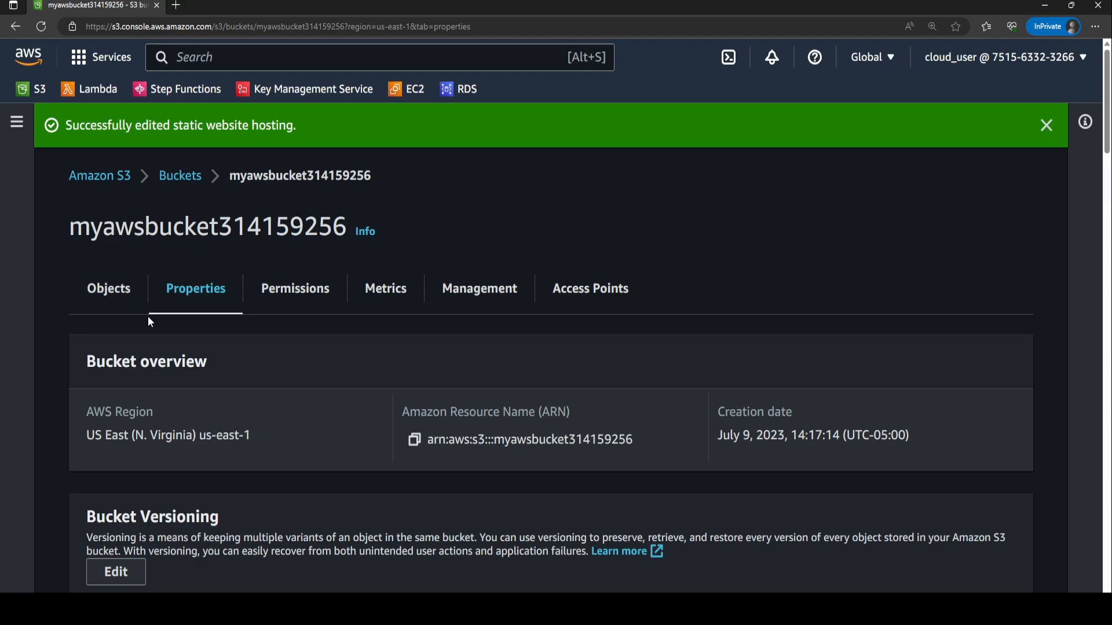
scroll(348, 382, down, 2)
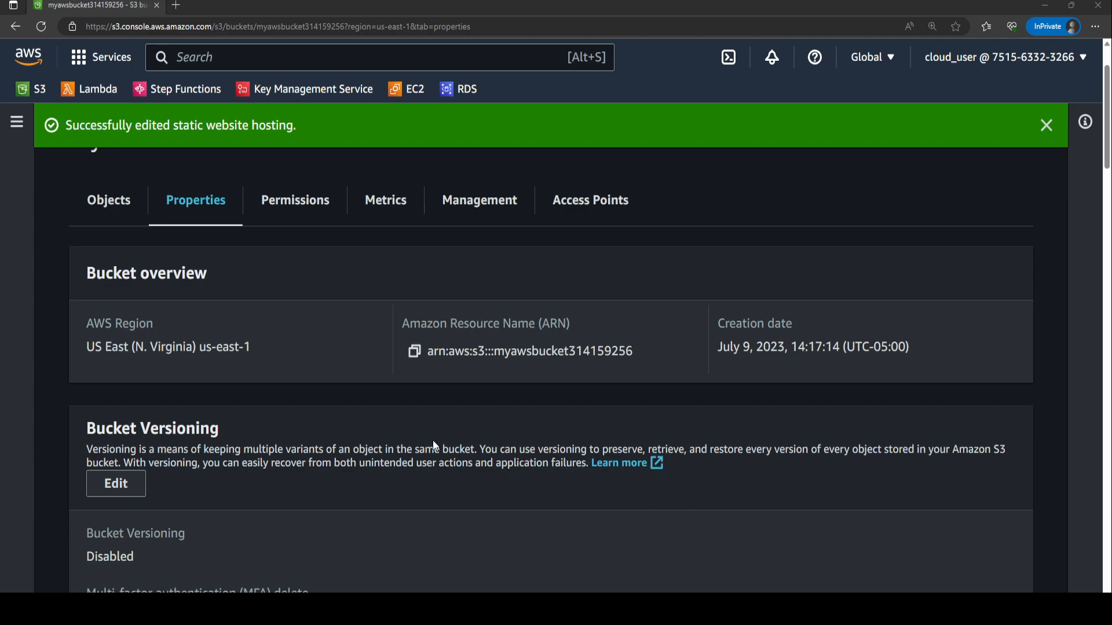
scroll(306, 303, down, 5)
scroll(323, 330, up, 5)
scroll(266, 327, down, 15)
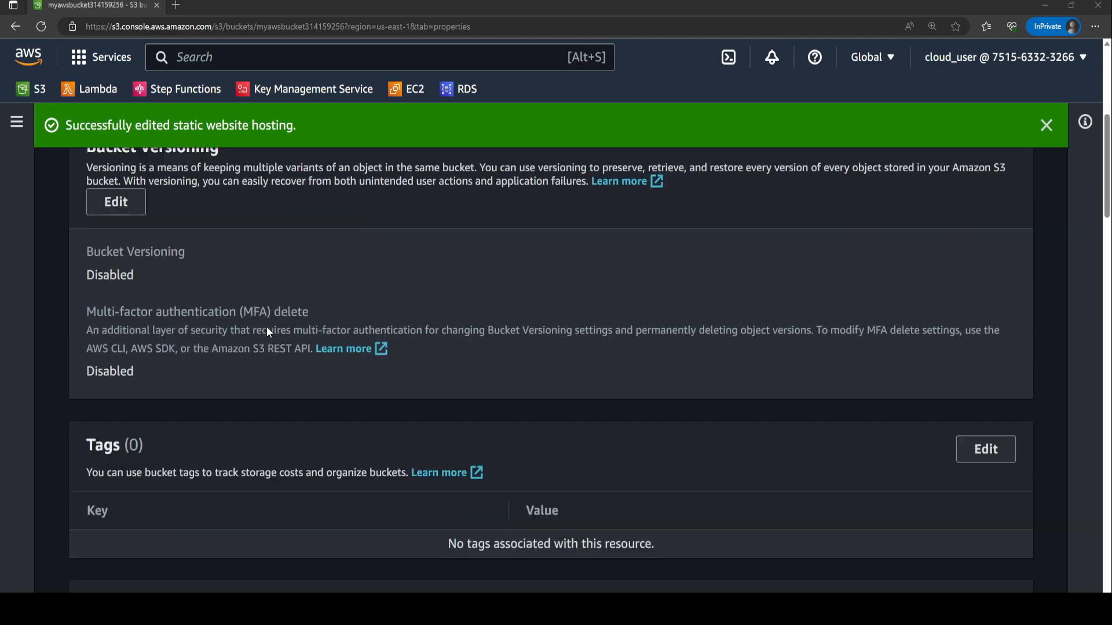
scroll(275, 314, down, 10)
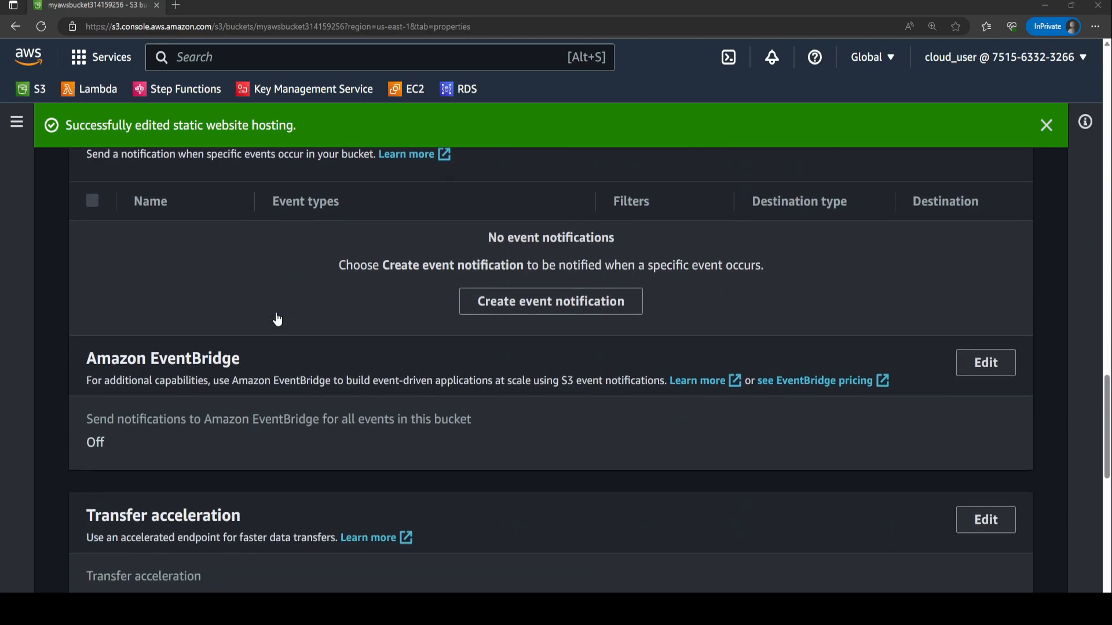
scroll(224, 164, up, 15)
scroll(248, 176, up, 10)
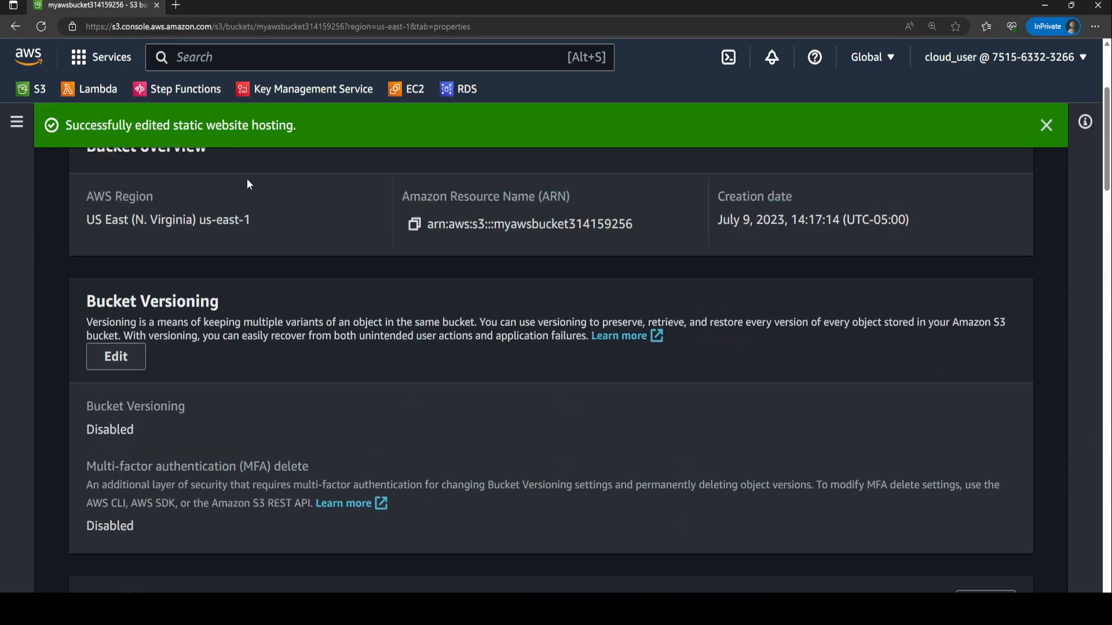
Open the bucket's permissions and start editing its Block public access settings.
click(293, 287)
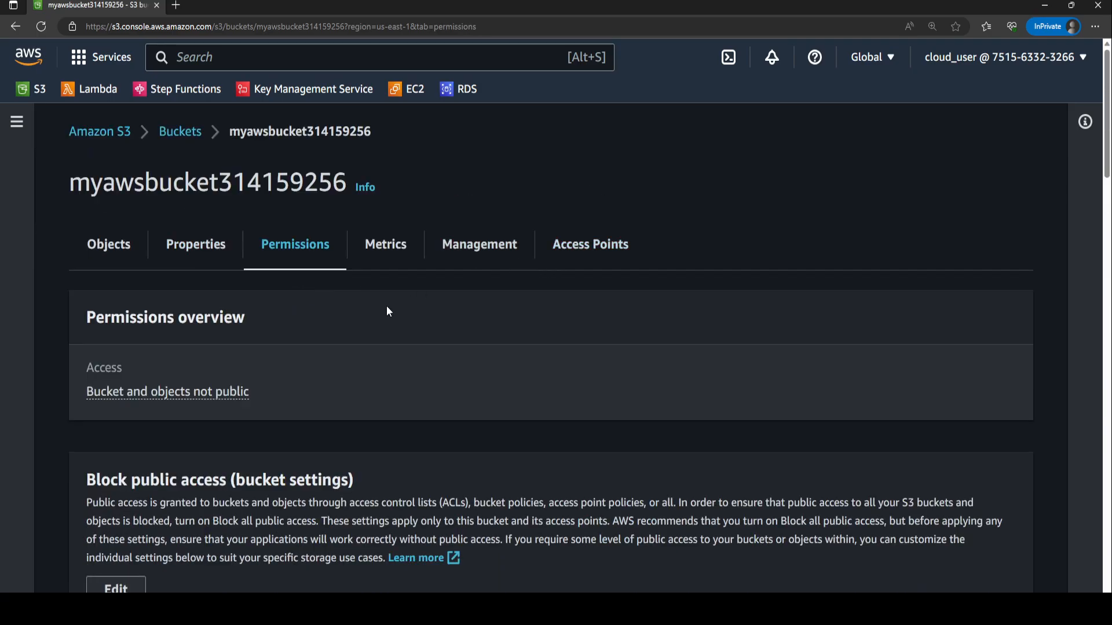
drag(85, 481, 355, 484)
click(359, 478)
scroll(359, 478, down, 5)
click(130, 241)
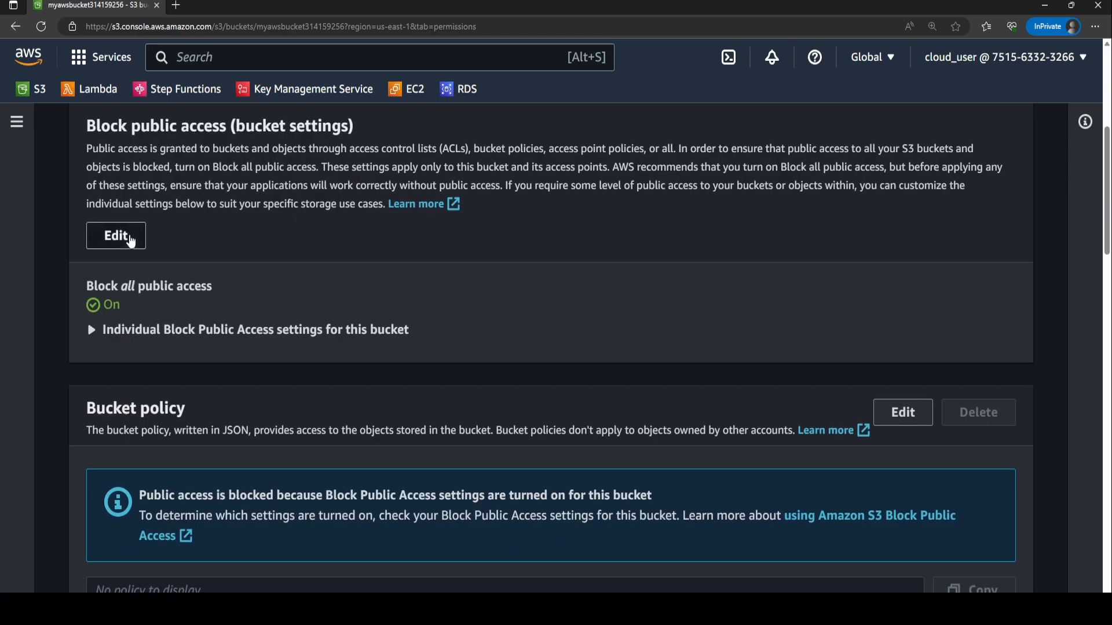
Turn off Block all public access for the bucket.
click(92, 398)
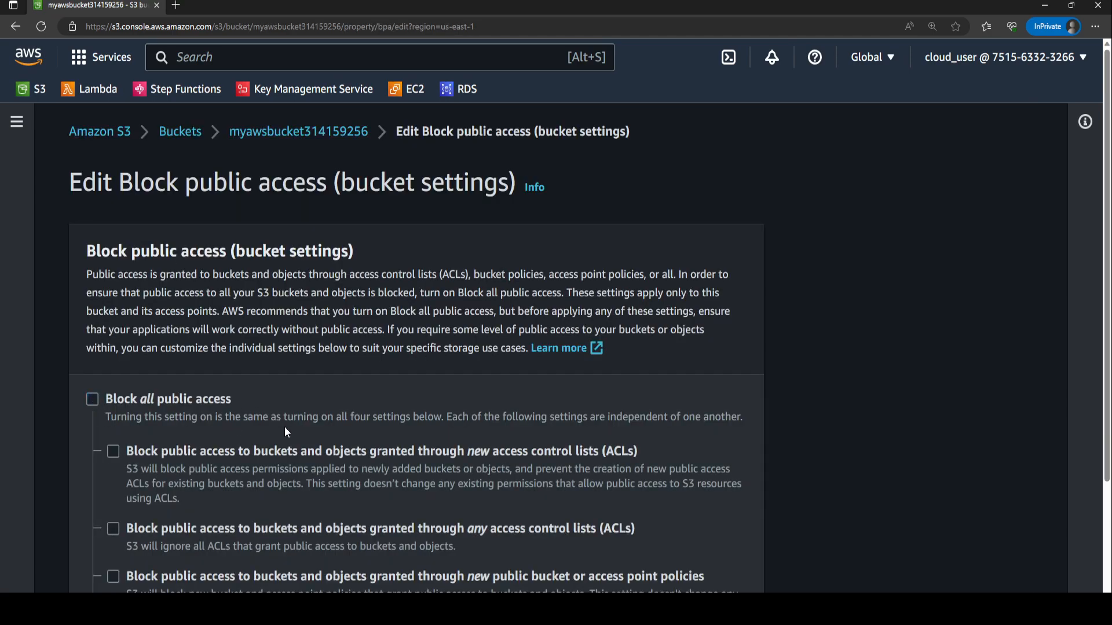
drag(87, 274, 325, 292)
click(171, 279)
drag(87, 274, 620, 276)
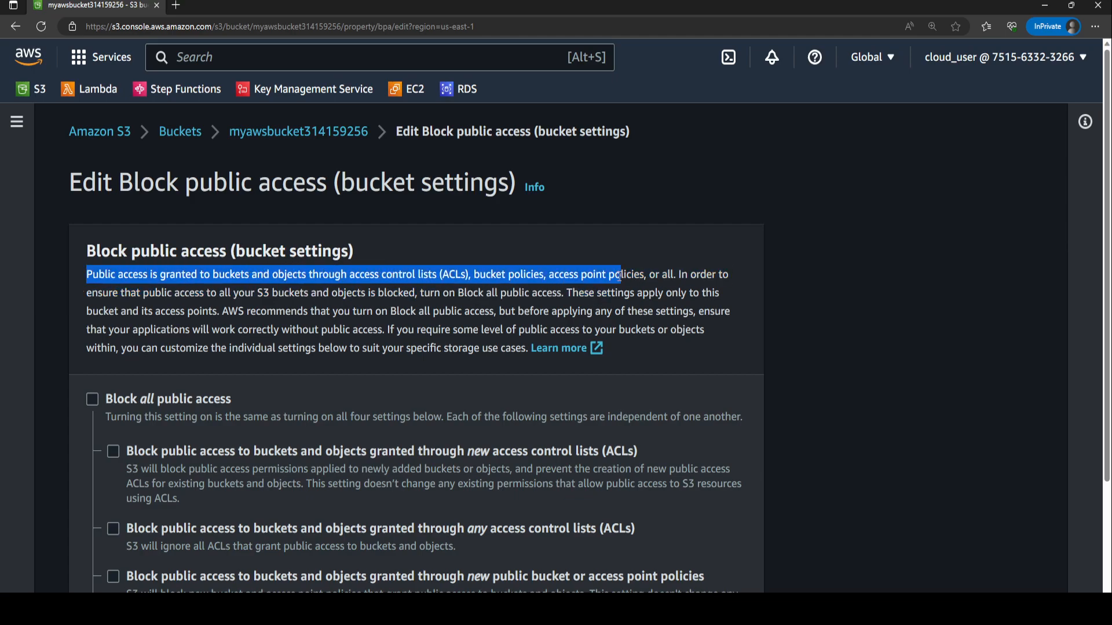
click(409, 288)
drag(149, 292, 435, 294)
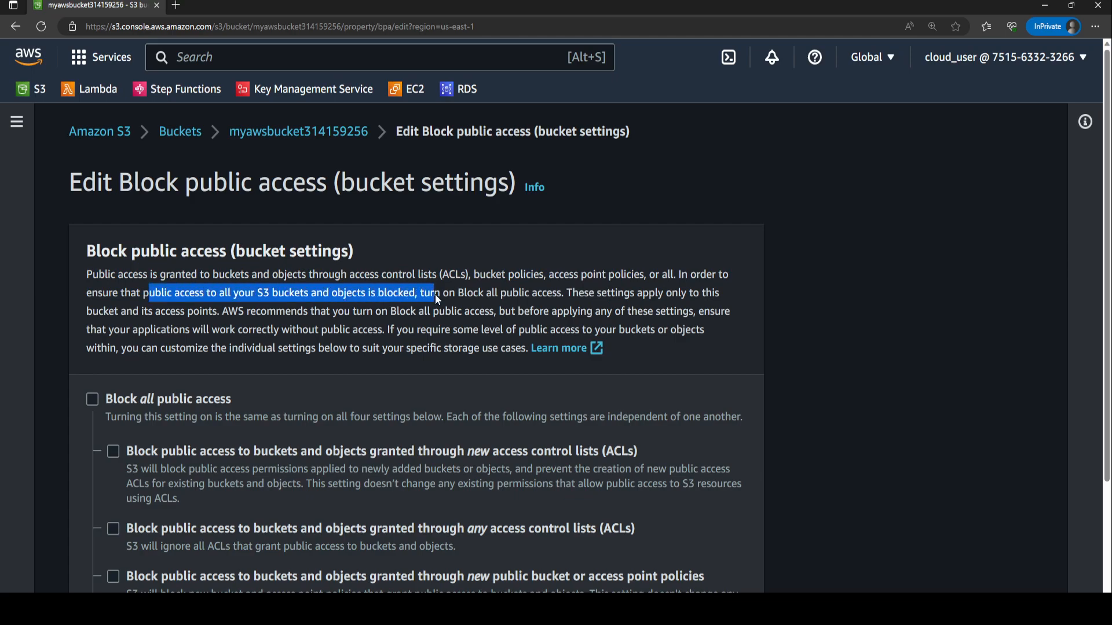
Save the Block public access changes, entering confirm in the confirmation dialog.
scroll(422, 284, down, 3)
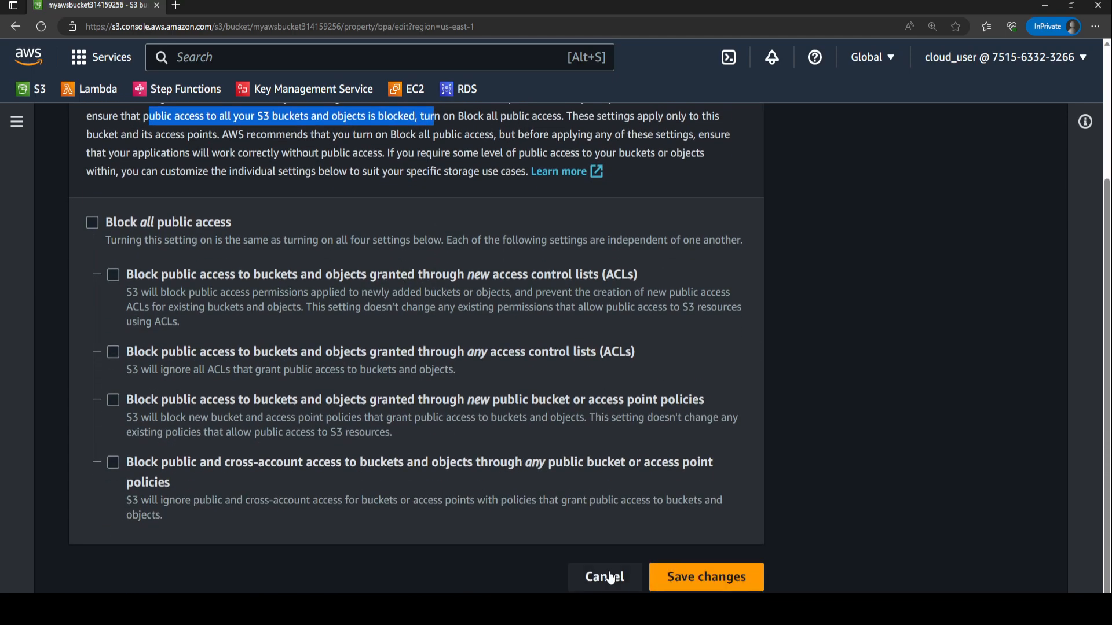
click(720, 576)
click(597, 401)
text(confirm)
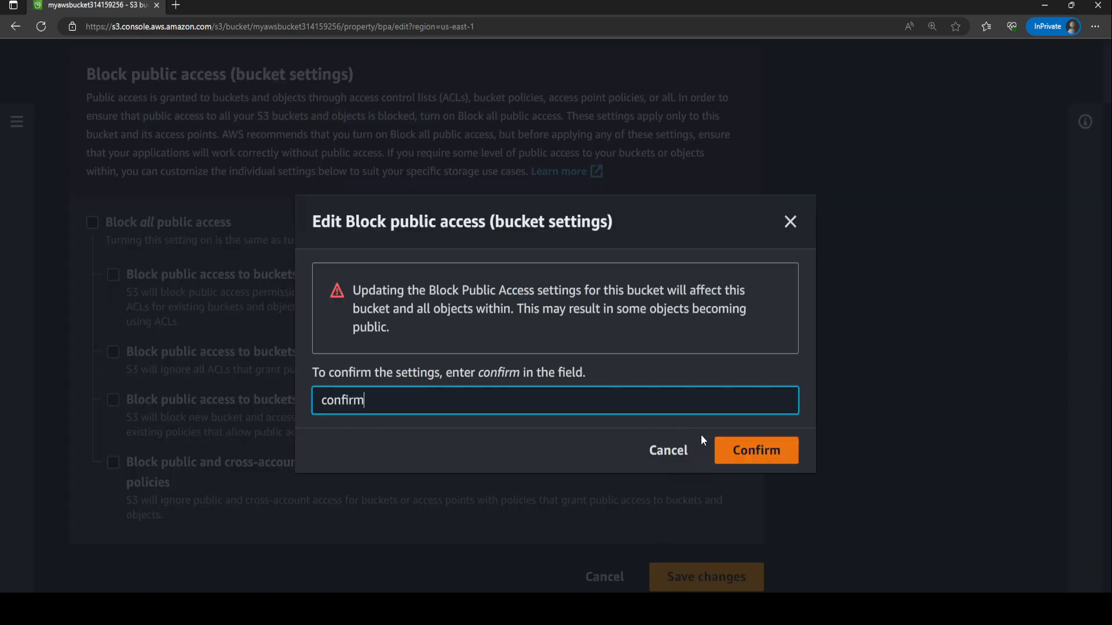
click(752, 452)
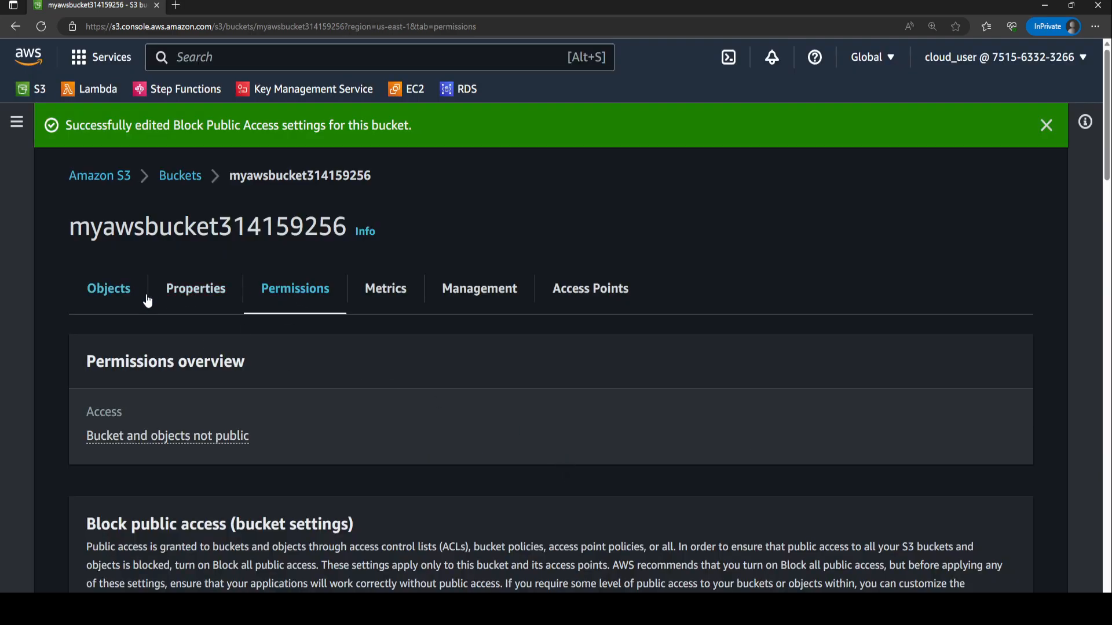
Scroll down to the bucket policy section and read its description.
scroll(243, 339, down, 2)
scroll(255, 312, down, 4)
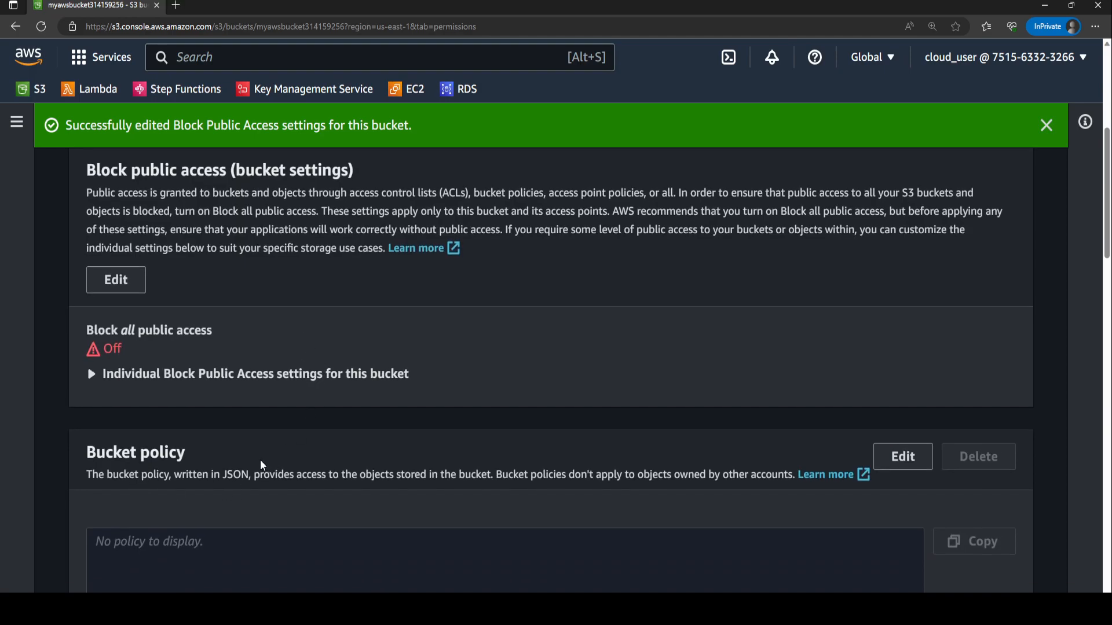
triple_click(236, 476)
click(257, 479)
triple_click(258, 479)
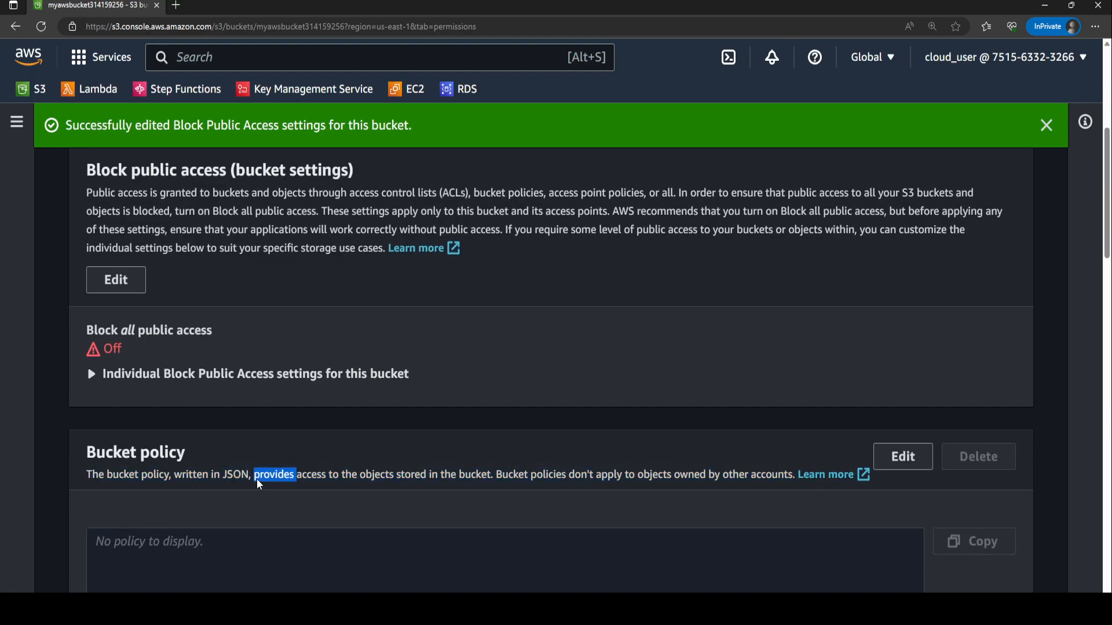
double_click(226, 476)
click(226, 479)
scroll(227, 472, down, 3)
scroll(398, 323, down, 1)
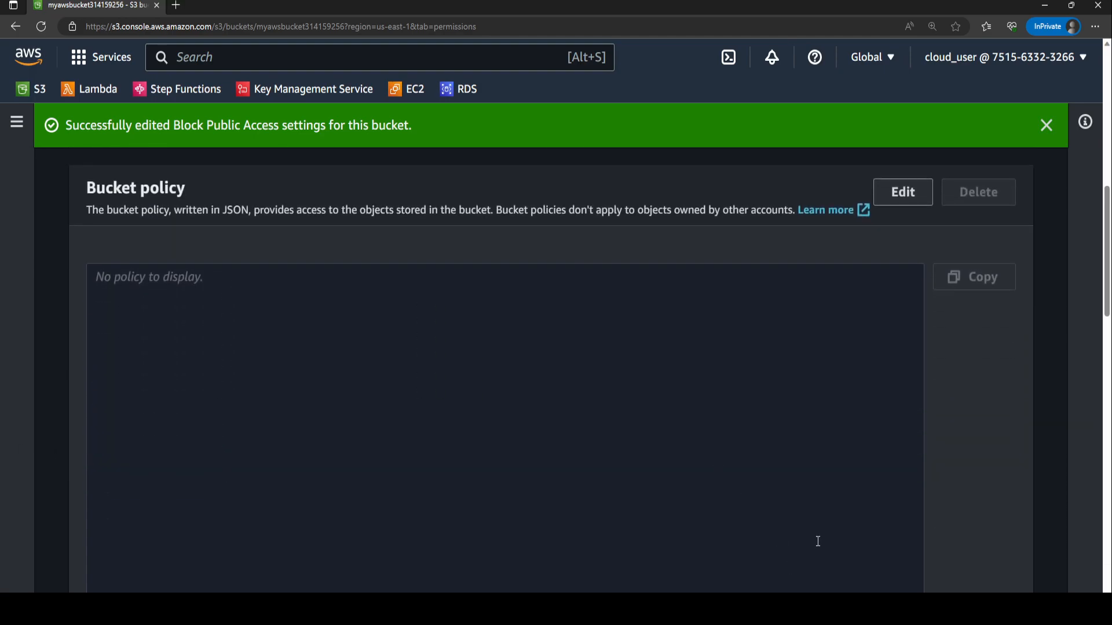
Open the bucket policy editor and paste in the PublicReadGetObject policy JSON.
click(901, 192)
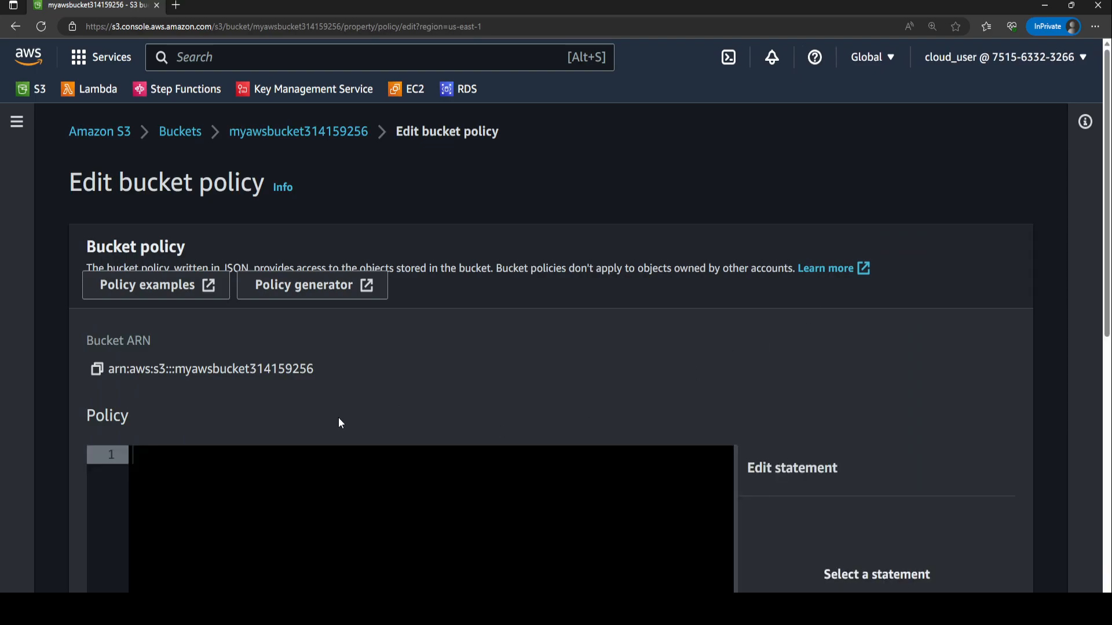
scroll(217, 415, down, 2)
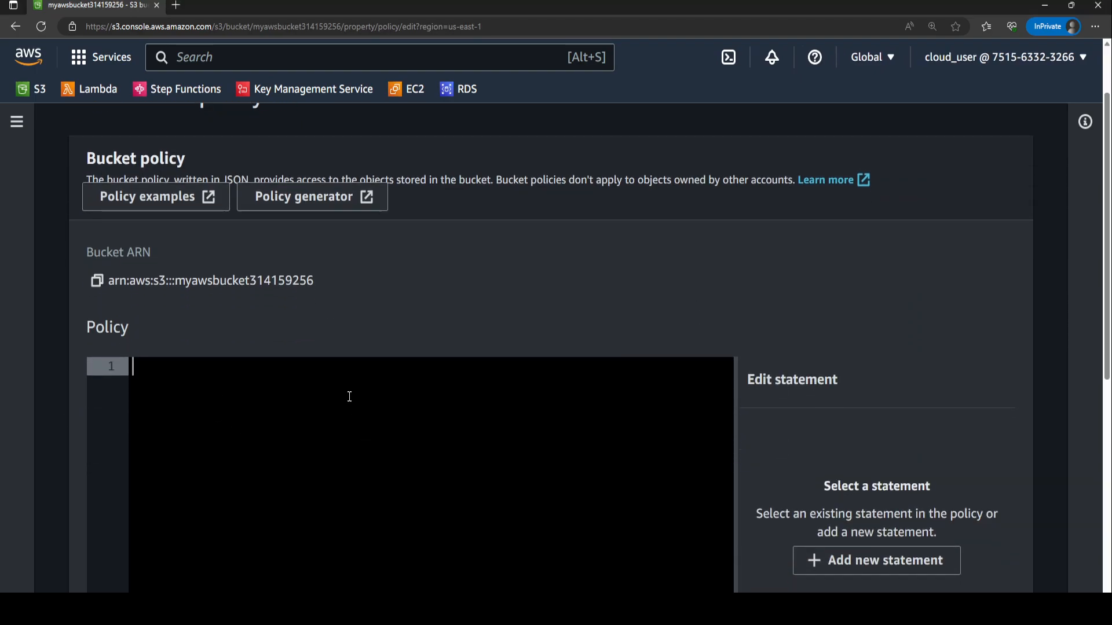
key(ctrl+v)
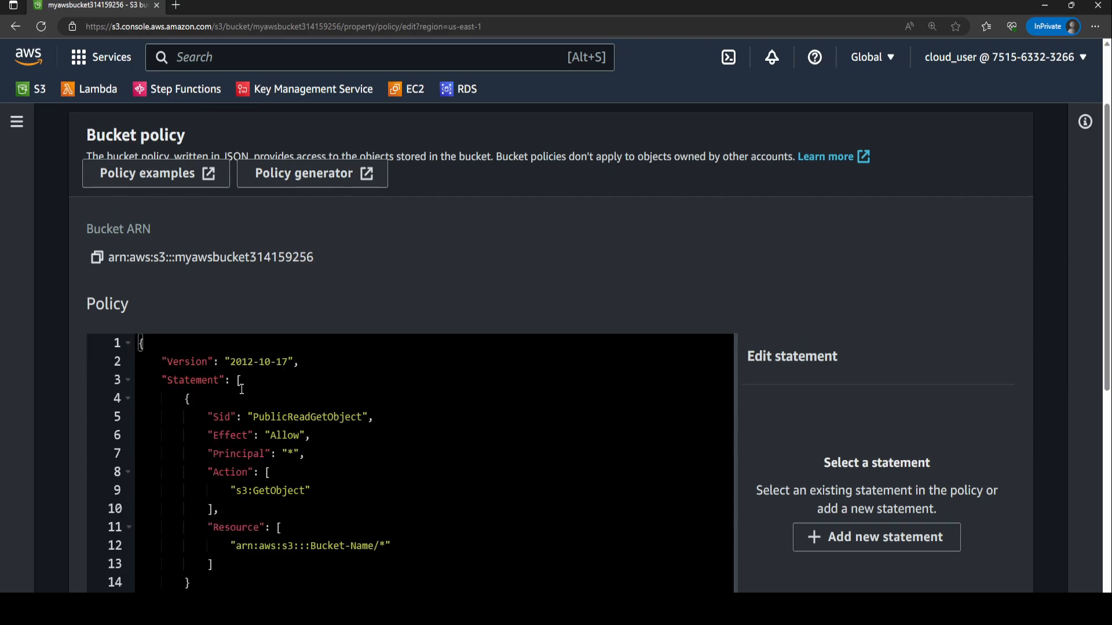
Replace the Bucket-Name placeholder in the policy's Resource with myawsbucket314159256.
drag(374, 545, 312, 549)
scroll(209, 244, up, 2)
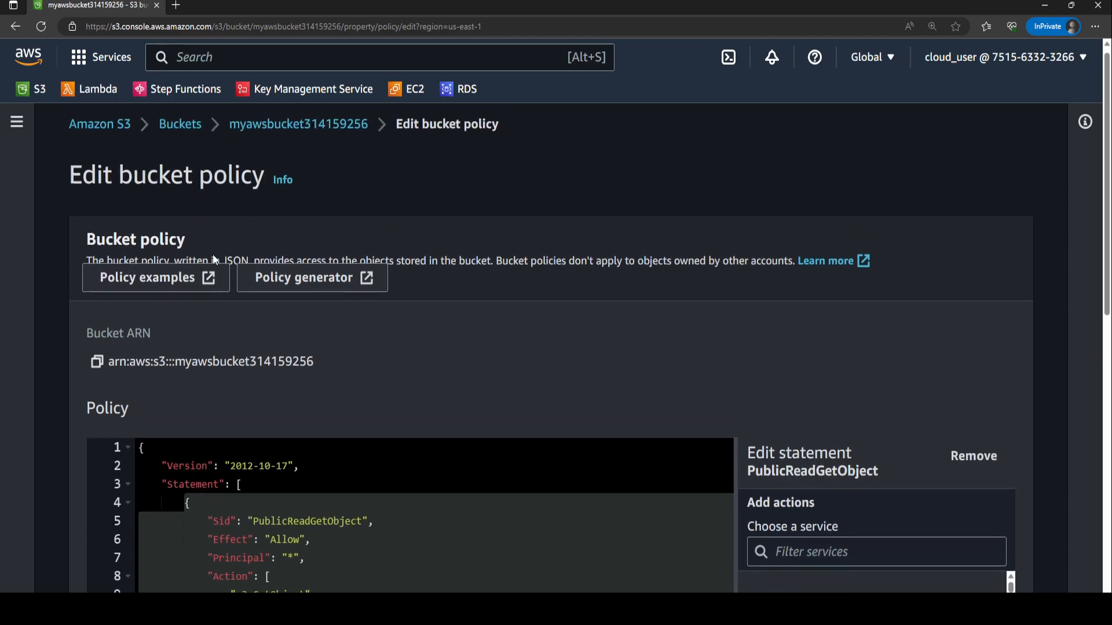
scroll(322, 305, down, 3)
text(myawsbuc)
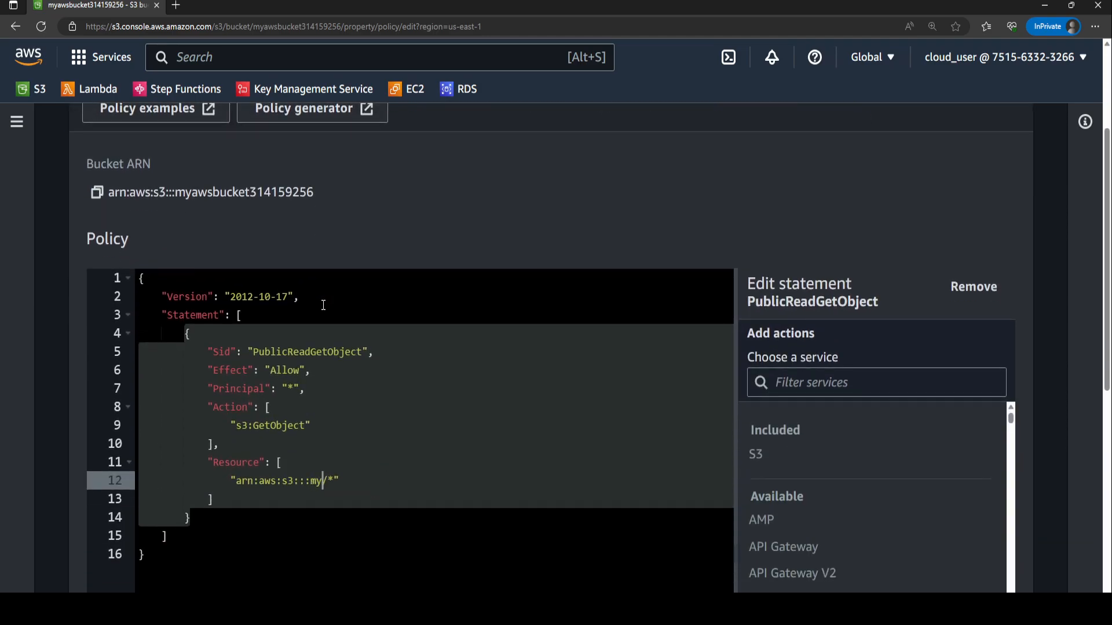
text(ket)
scroll(323, 306, up, 3)
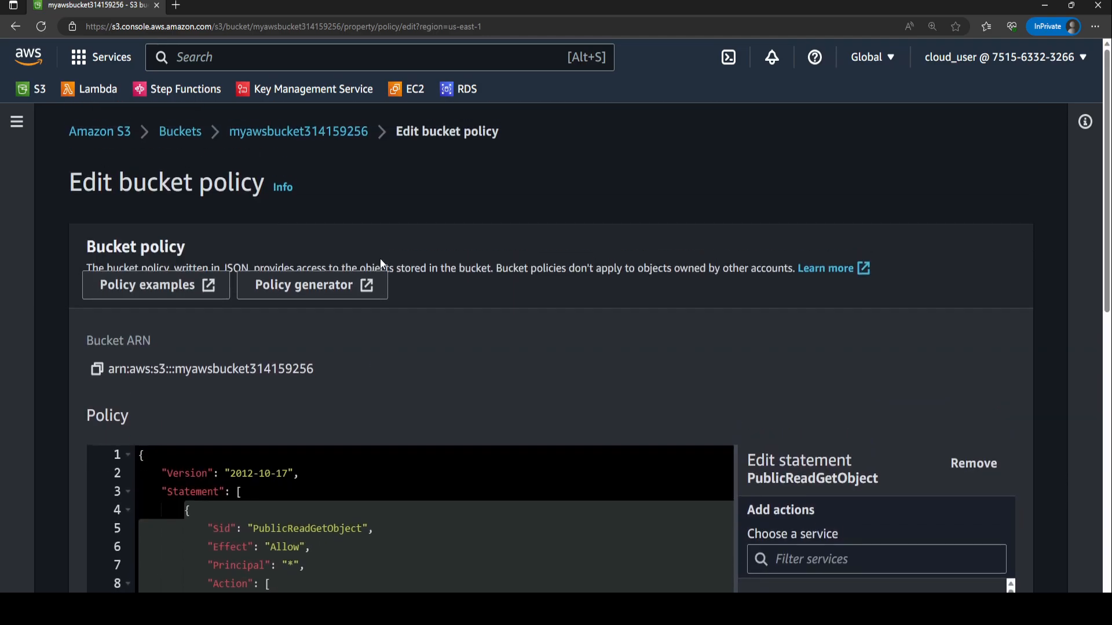
scroll(388, 295, down, 1)
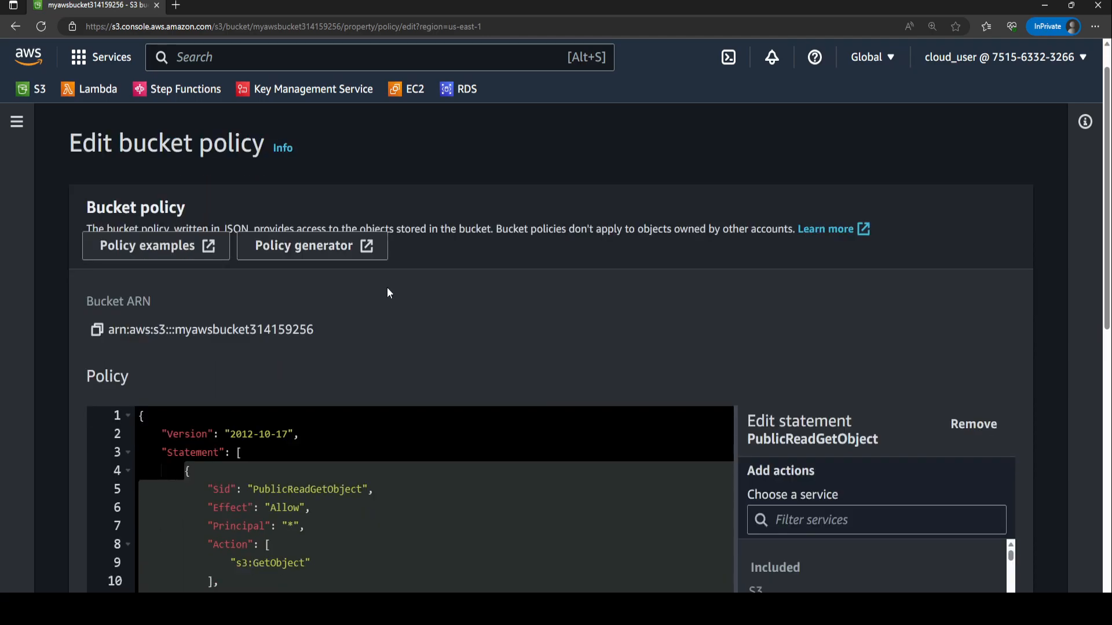
scroll(405, 313, down, 8)
scroll(451, 347, up, 4)
text(314159+)
key(BackSpace)
text(256/*")
scroll(409, 358, up, 5)
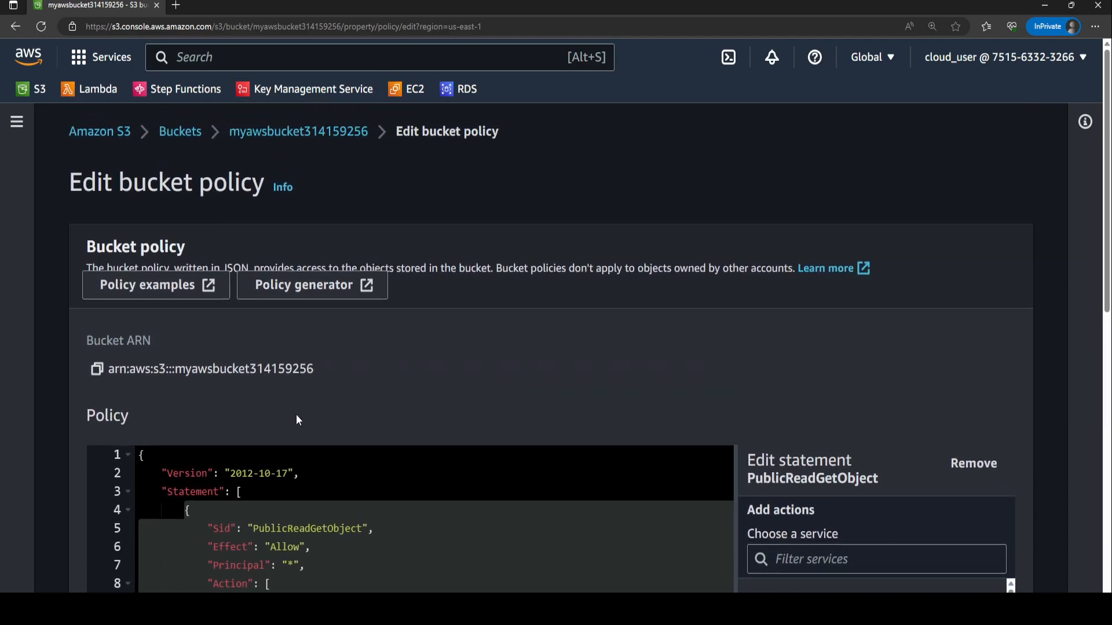
Compare the bucket ARN with the policy's Resource value and save the bucket policy.
drag(311, 362, 176, 370)
scroll(364, 399, down, 4)
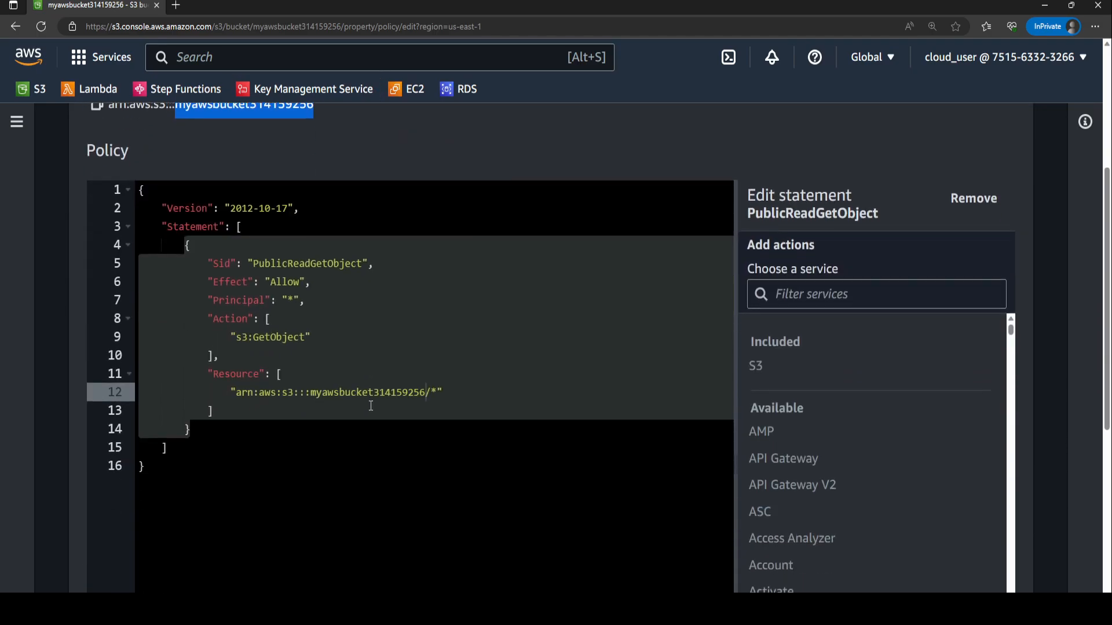
scroll(276, 376, up, 3)
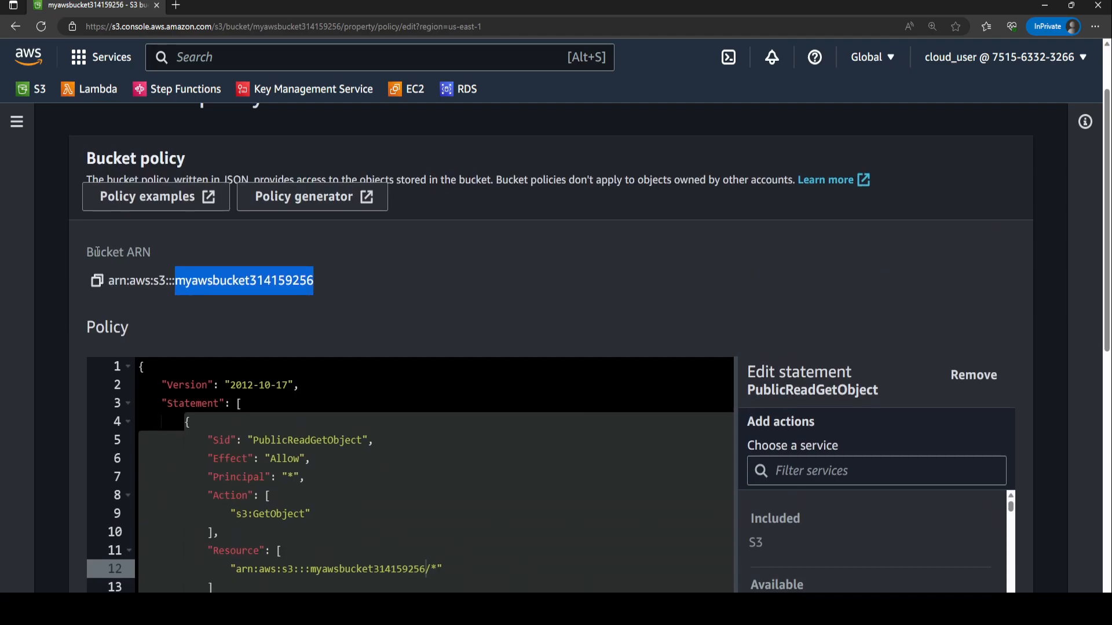
drag(86, 253, 160, 259)
drag(313, 282, 219, 282)
scroll(442, 239, down, 6)
drag(429, 215, 311, 215)
scroll(404, 338, up, 3)
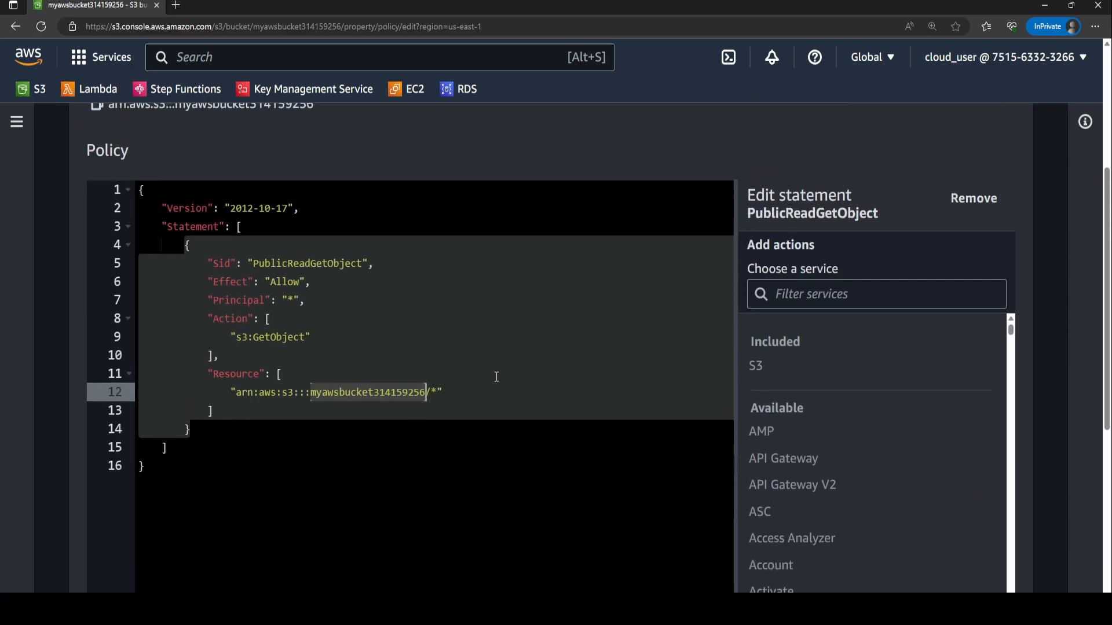
scroll(556, 354, down, 5)
scroll(559, 355, up, 1)
scroll(579, 394, down, 3)
scroll(584, 401, up, 6)
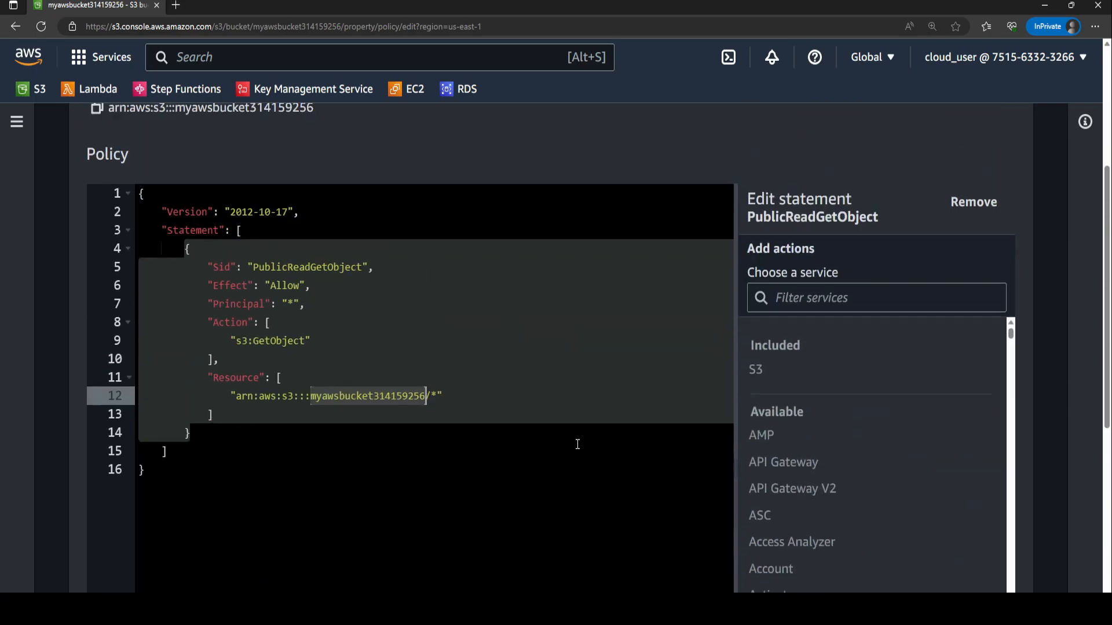
scroll(898, 481, down, 7)
click(992, 580)
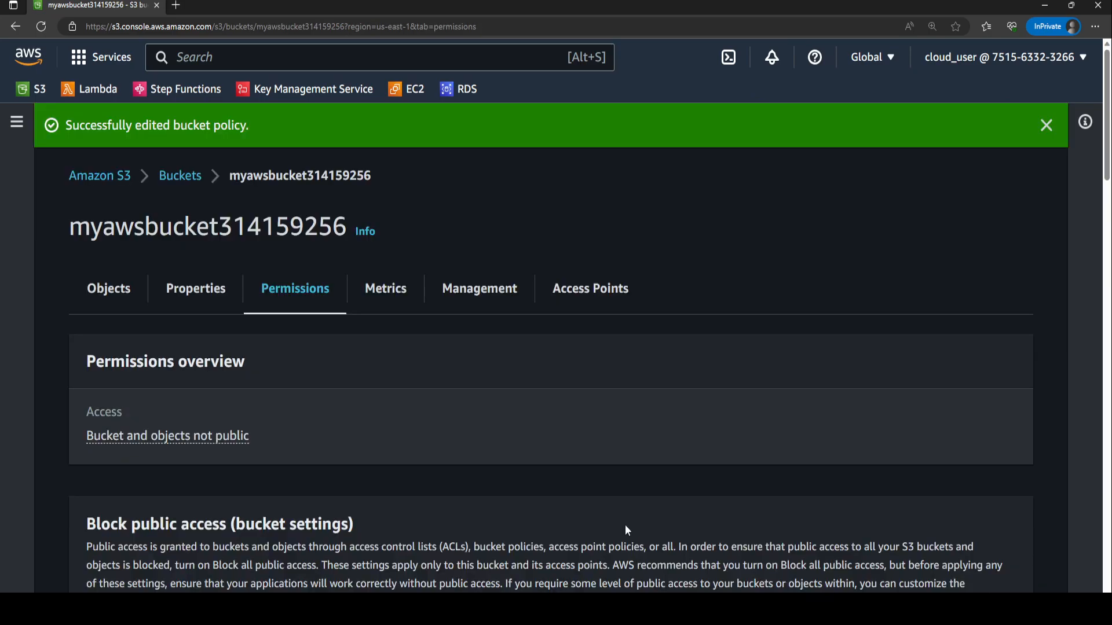
Return to the bucket and upload error.html, index.html and skeleton.png to it.
click(180, 175)
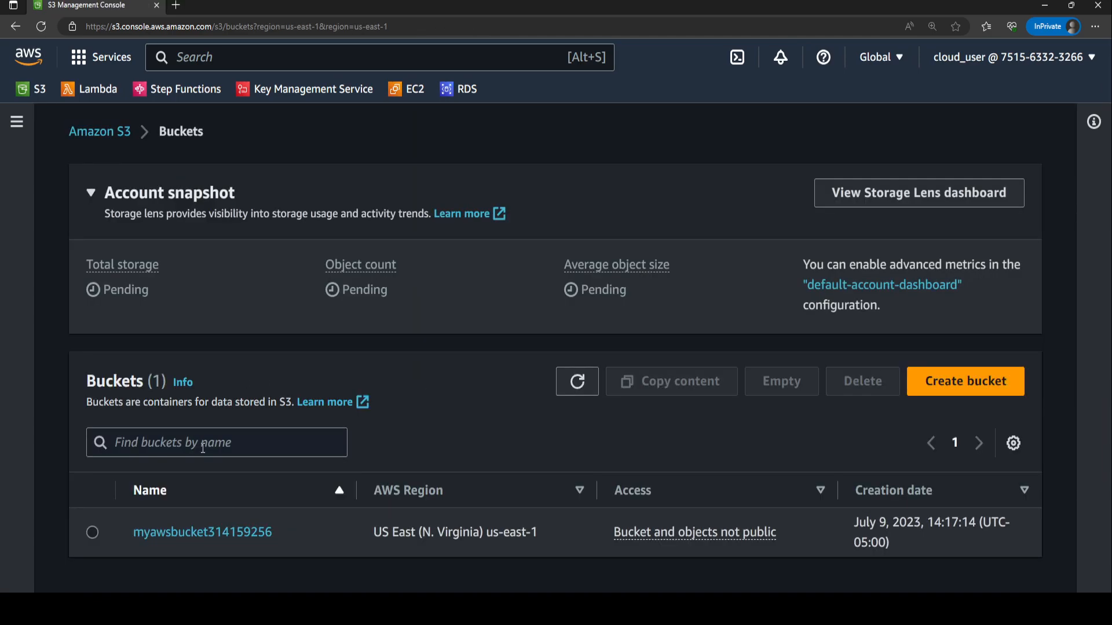
click(222, 534)
click(942, 381)
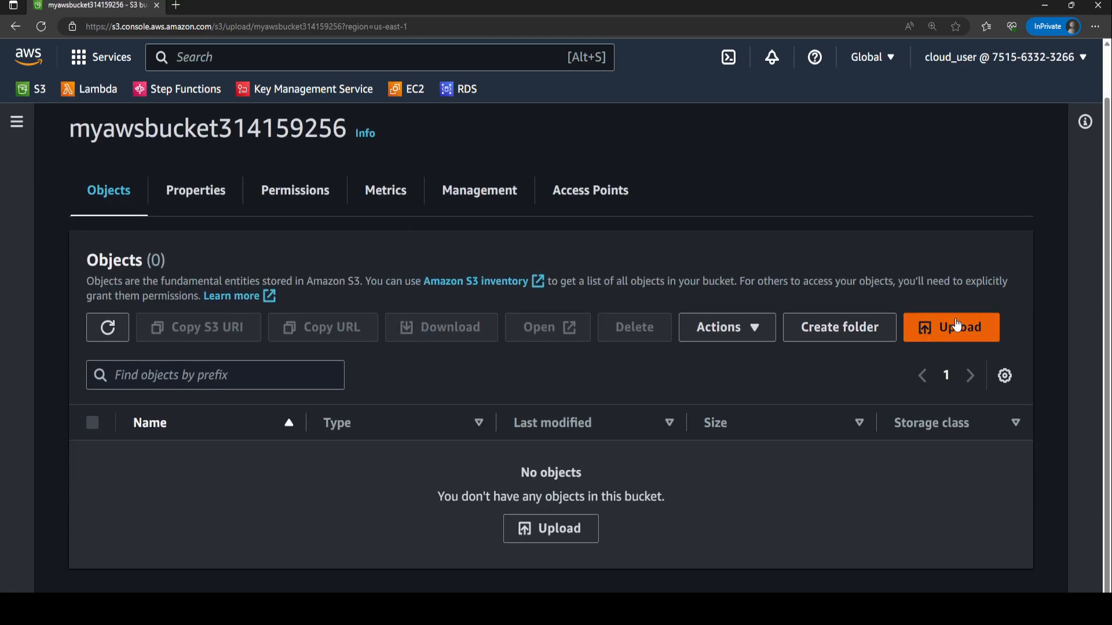
click(621, 367)
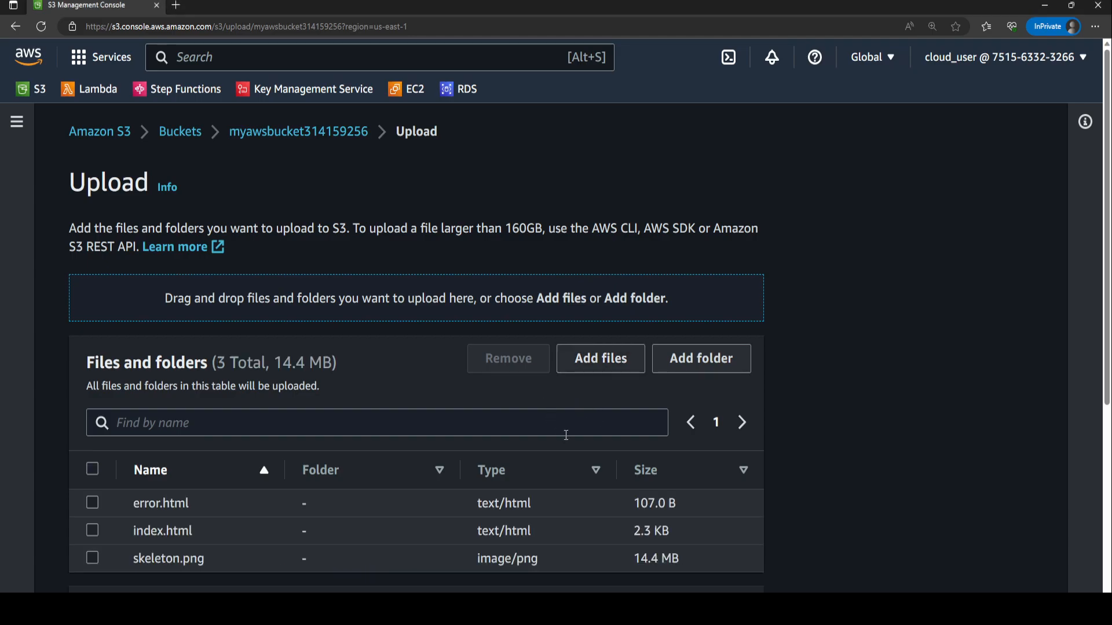
scroll(373, 452, down, 5)
scroll(432, 296, up, 3)
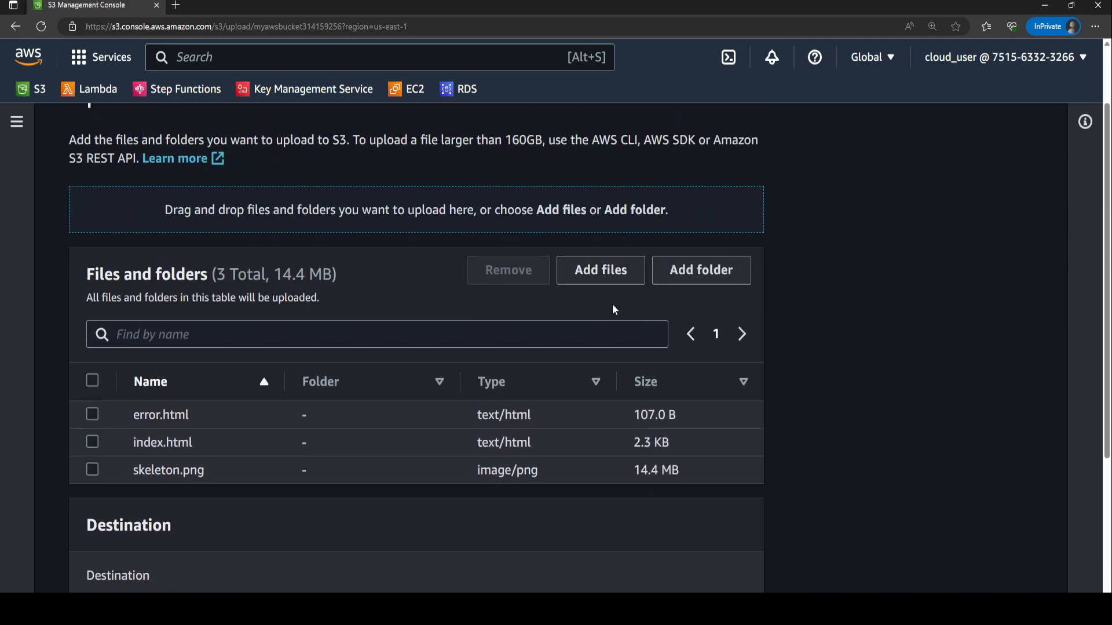
scroll(623, 308, down, 5)
click(736, 571)
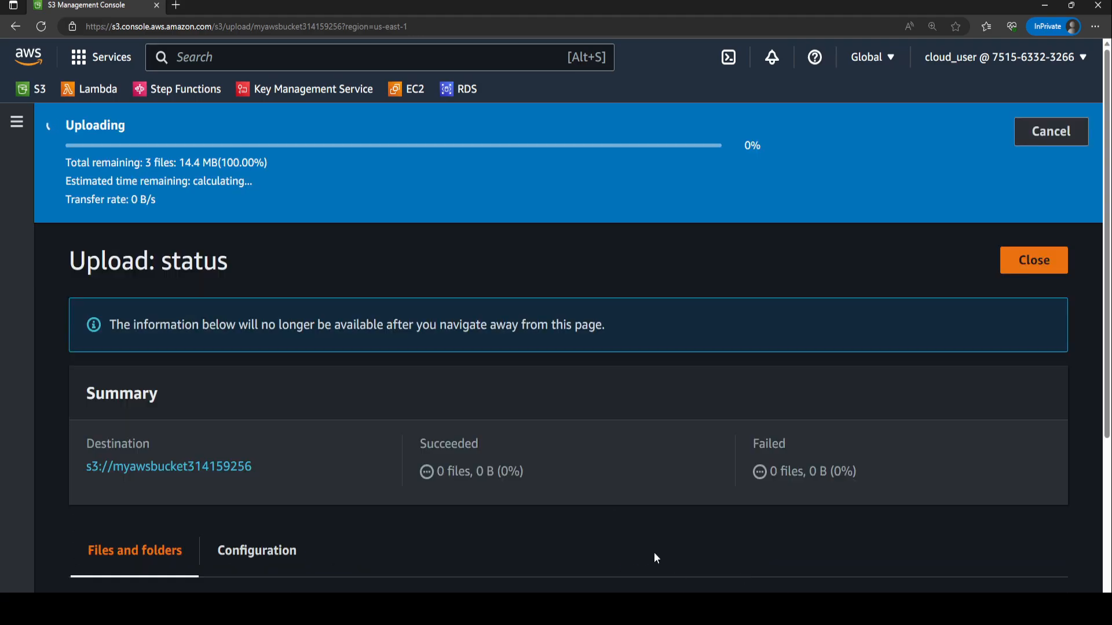
Open index.html's object details and follow its Object URL to view the hosted page.
scroll(528, 474, down, 3)
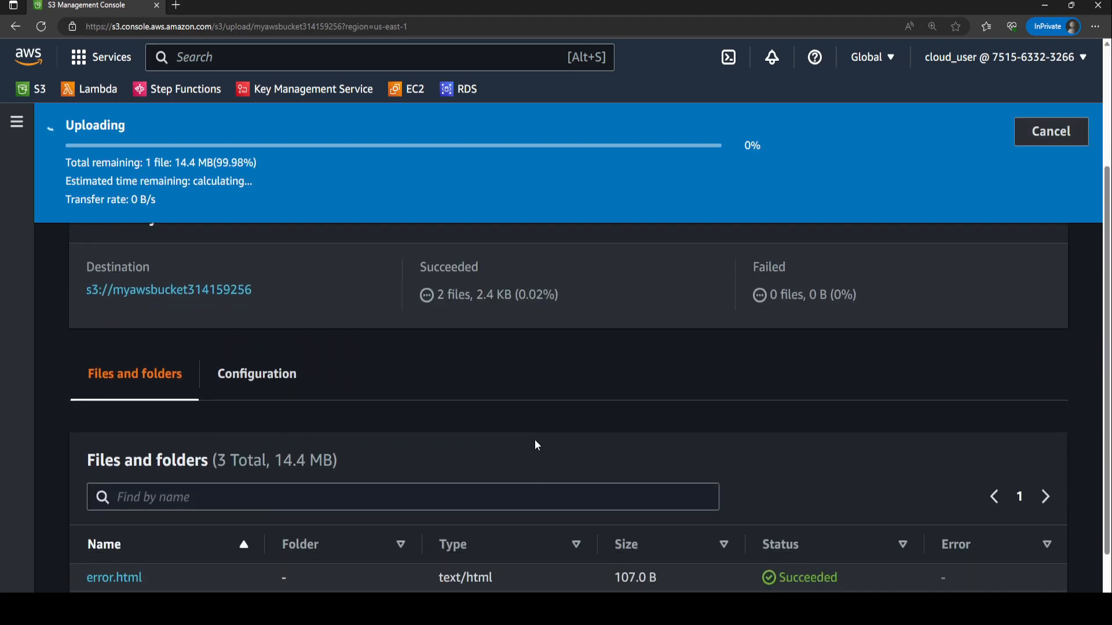
scroll(534, 441, down, 2)
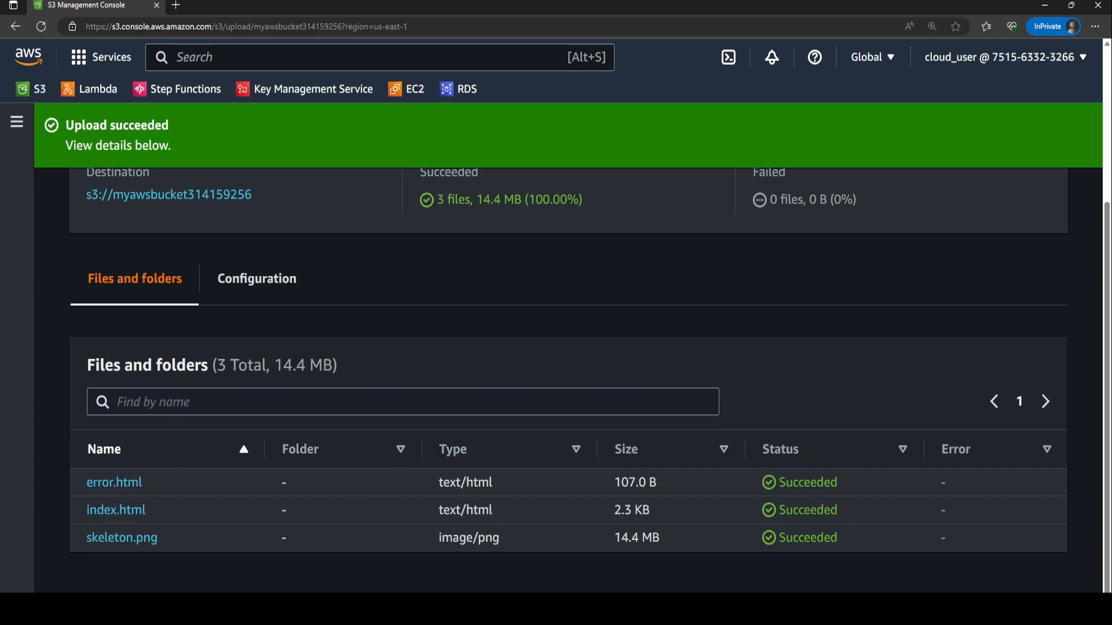
scroll(380, 242, up, 3)
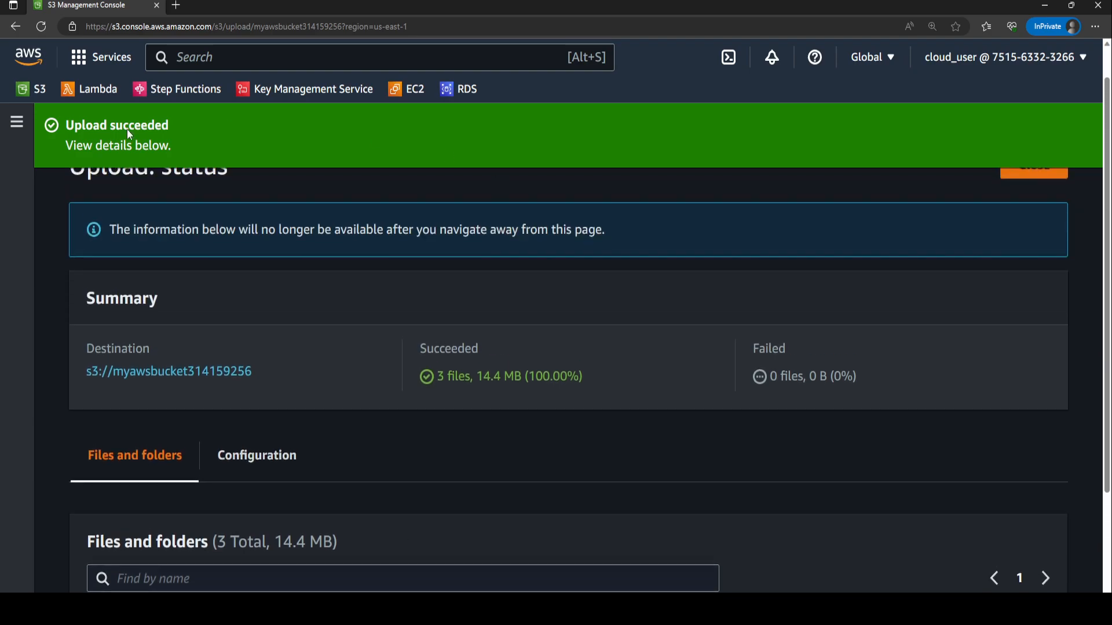
scroll(218, 504, down, 3)
click(140, 510)
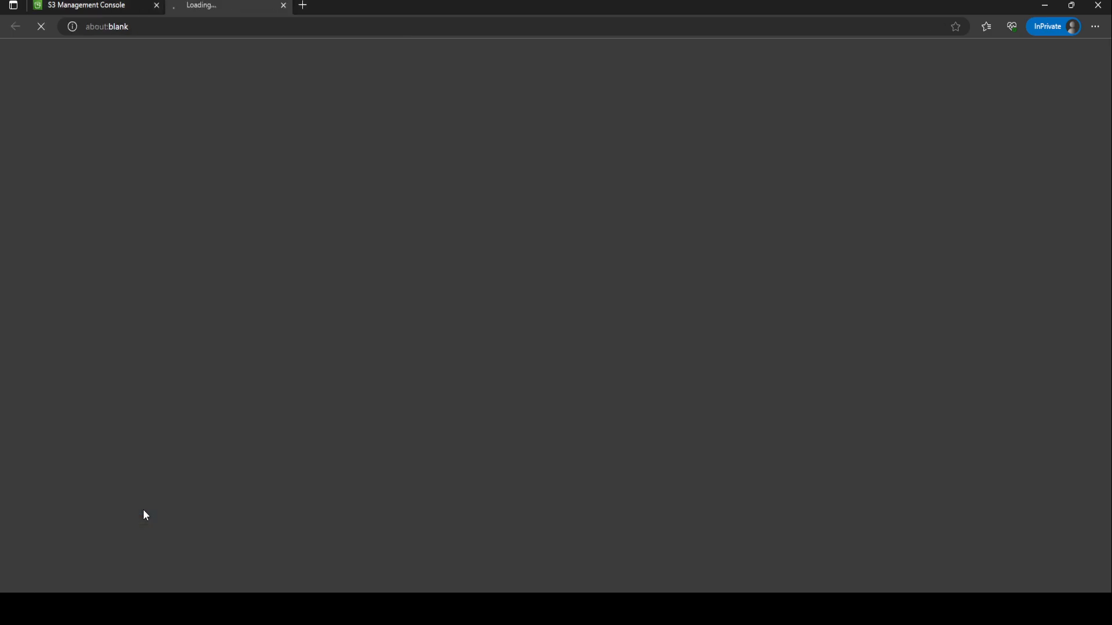
key(ctrl+w)
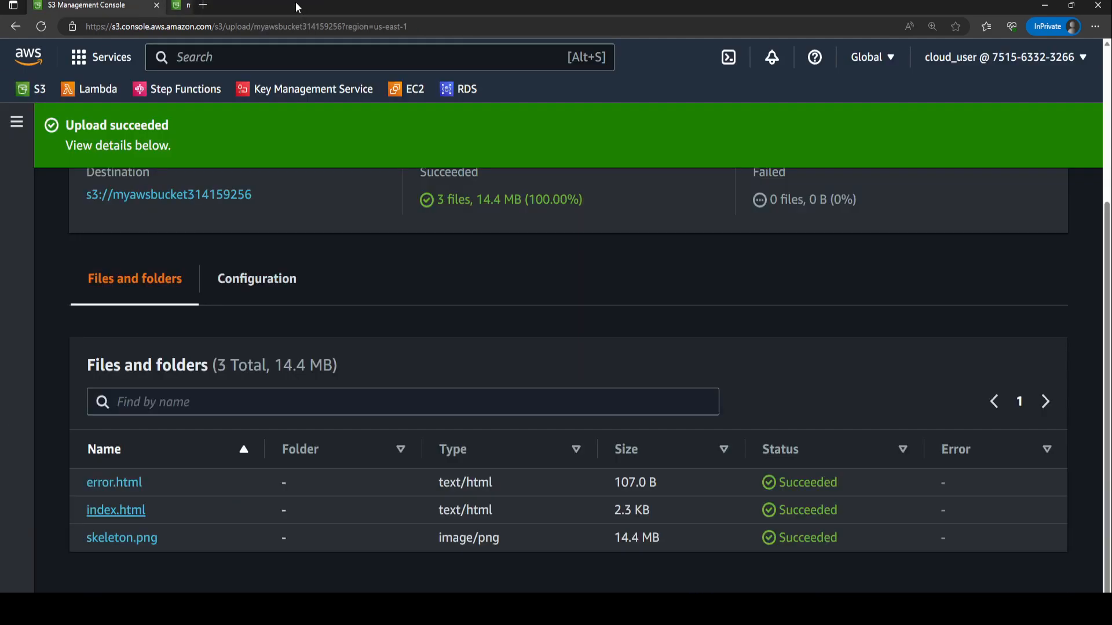
click(116, 510)
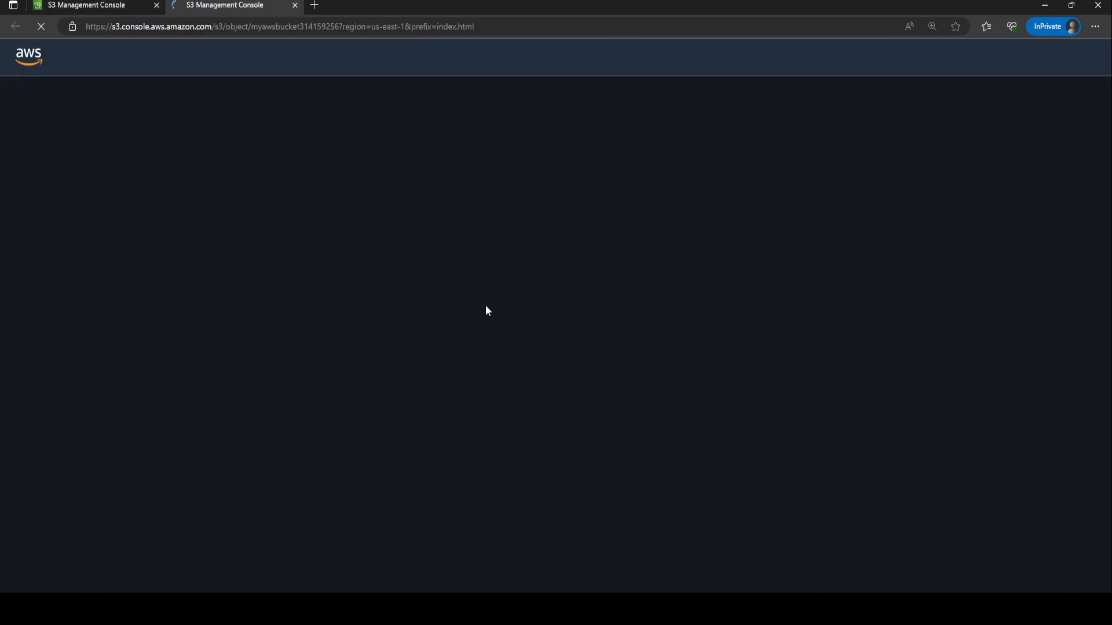
scroll(712, 191, down, 4)
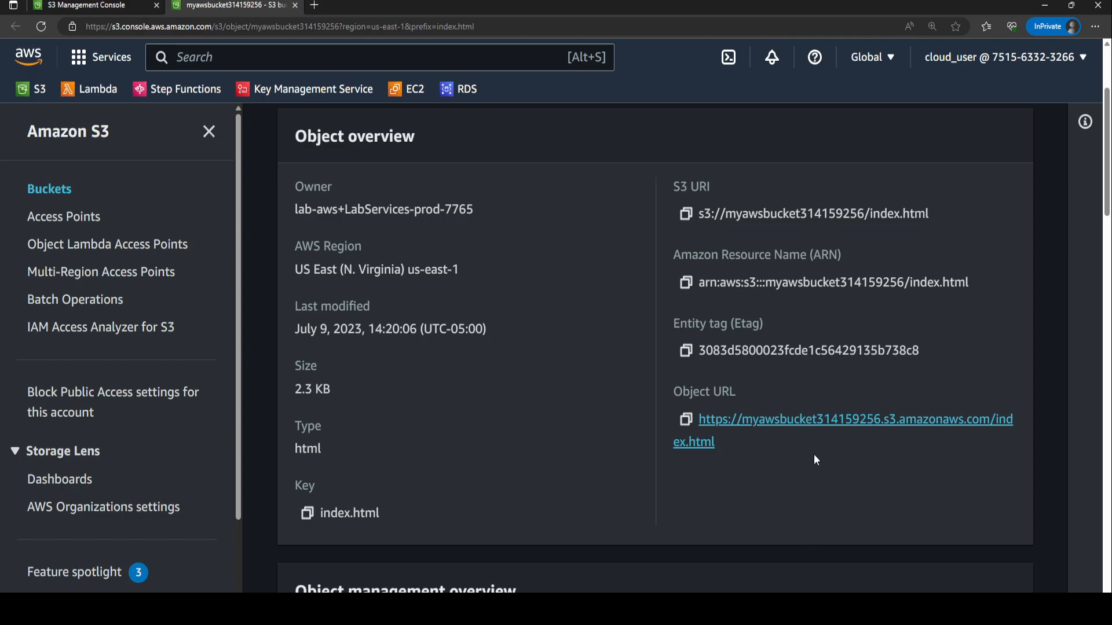
click(815, 439)
click(360, 2)
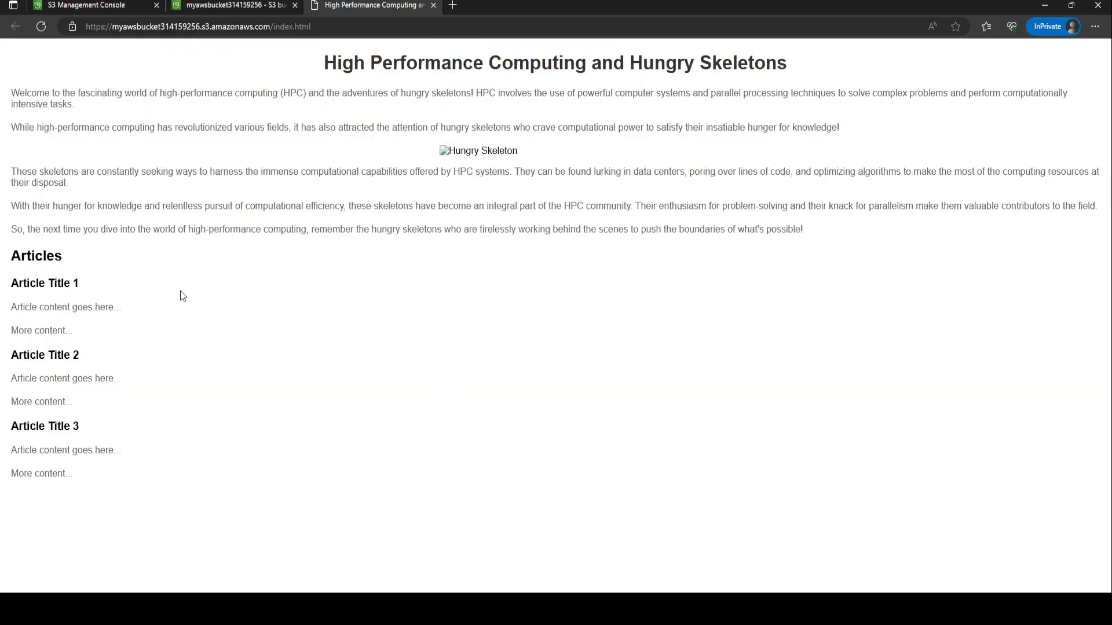
Read through the hosted web page and return to the console tab.
drag(43, 93, 441, 264)
click(379, 342)
drag(233, 491, 48, 172)
click(142, 146)
click(232, 5)
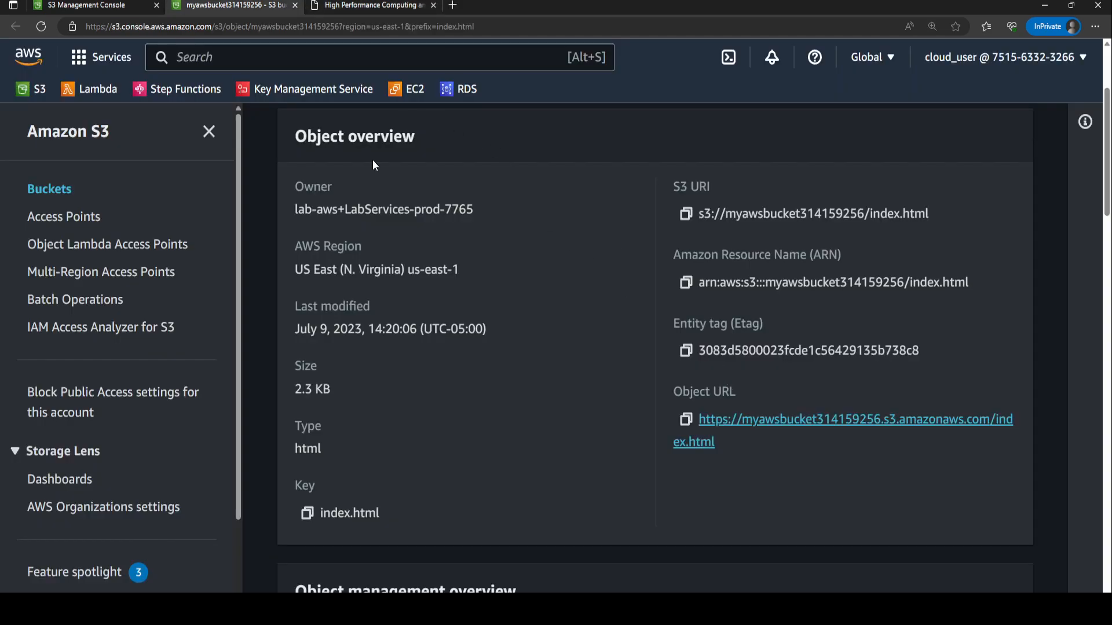
Open error.html's object details and follow its Object URL to view the hosted error page, then go back.
scroll(460, 195, up, 3)
click(523, 133)
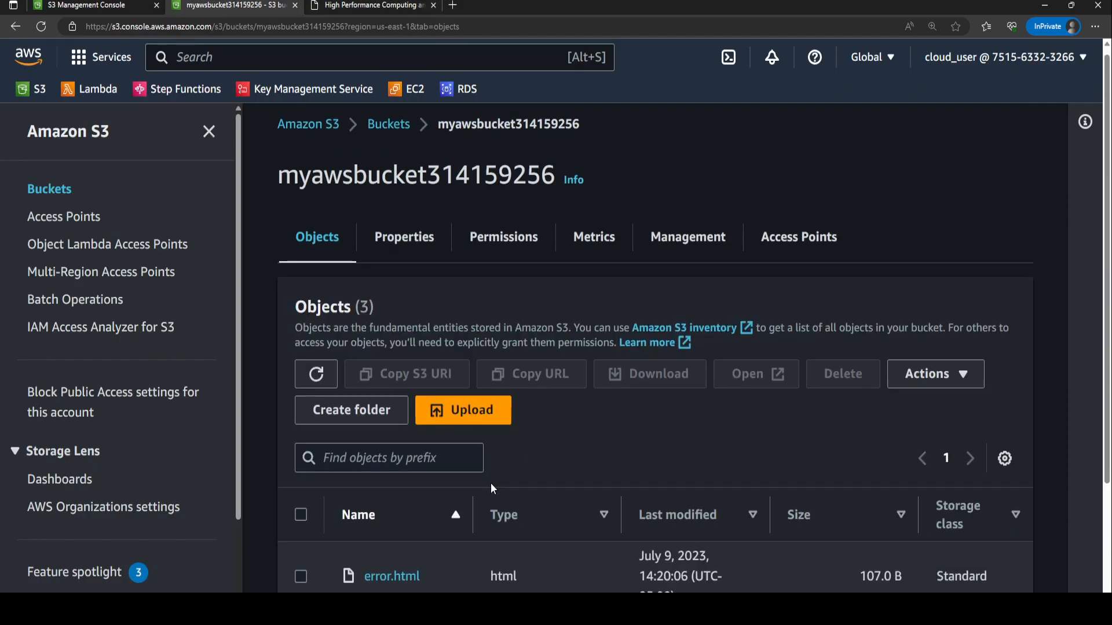
scroll(445, 495, down, 2)
click(392, 426)
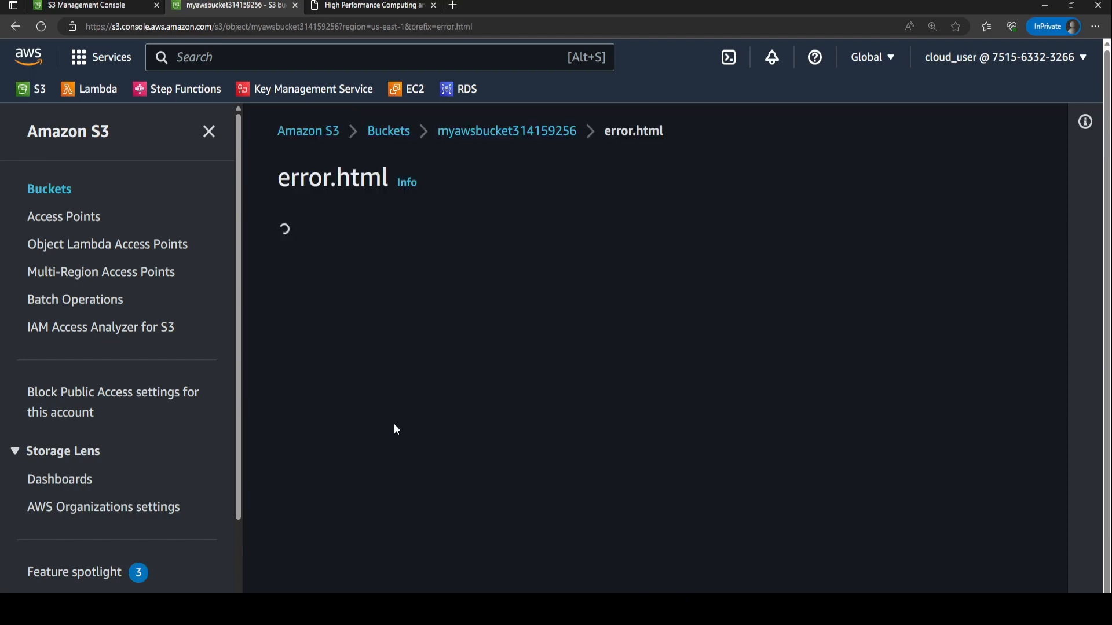
click(719, 421)
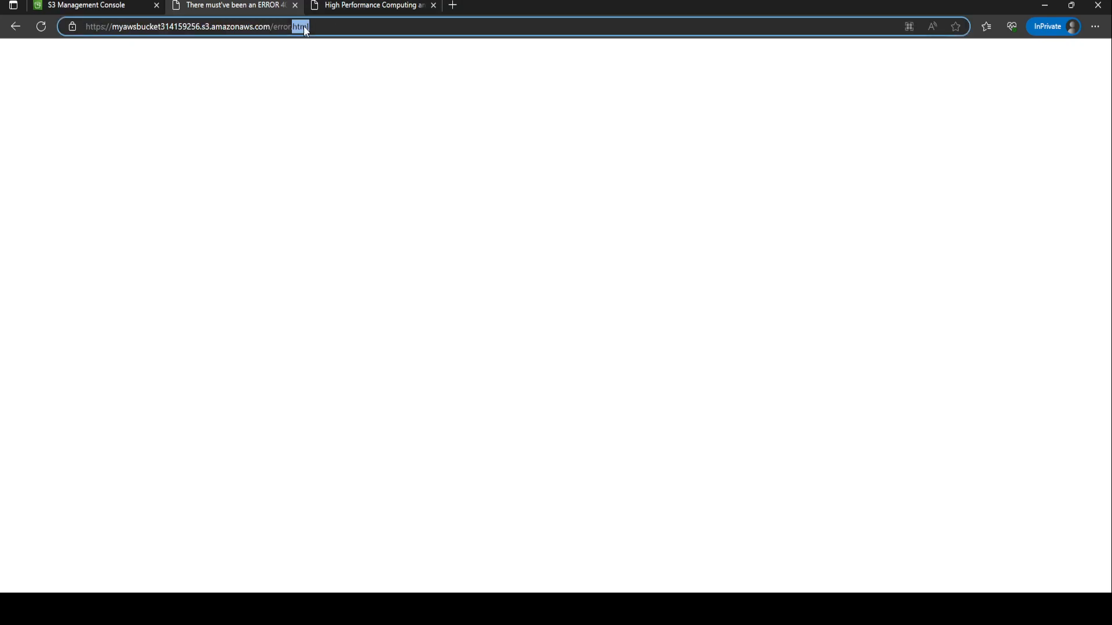
click(15, 27)
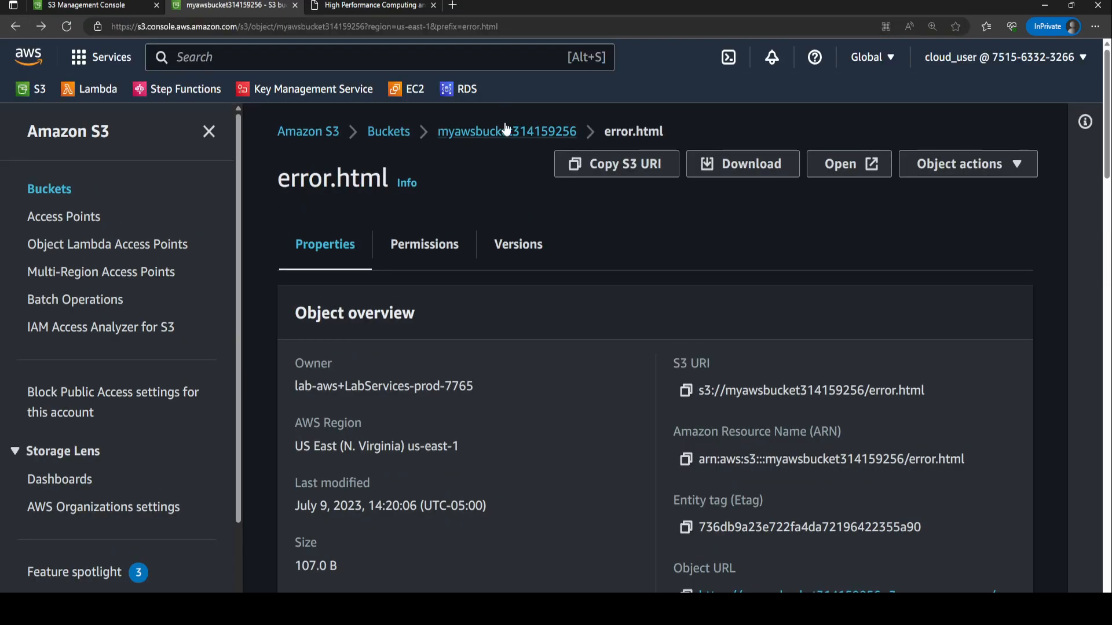
Select all three objects in the bucket and permanently delete them, confirming with "permanently delete".
click(505, 132)
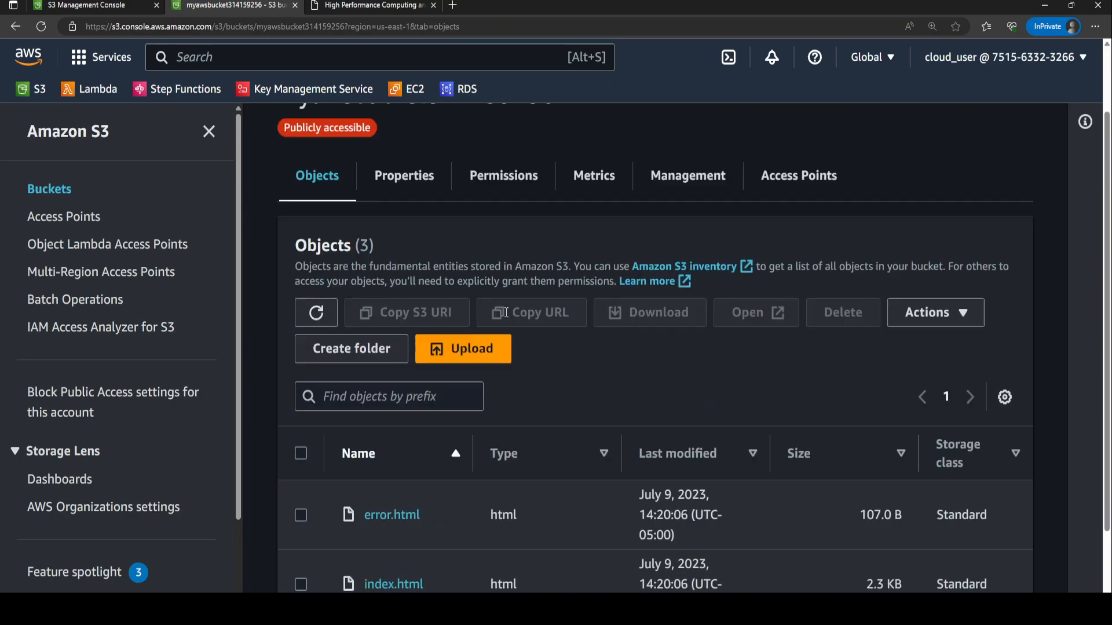
scroll(507, 313, down, 3)
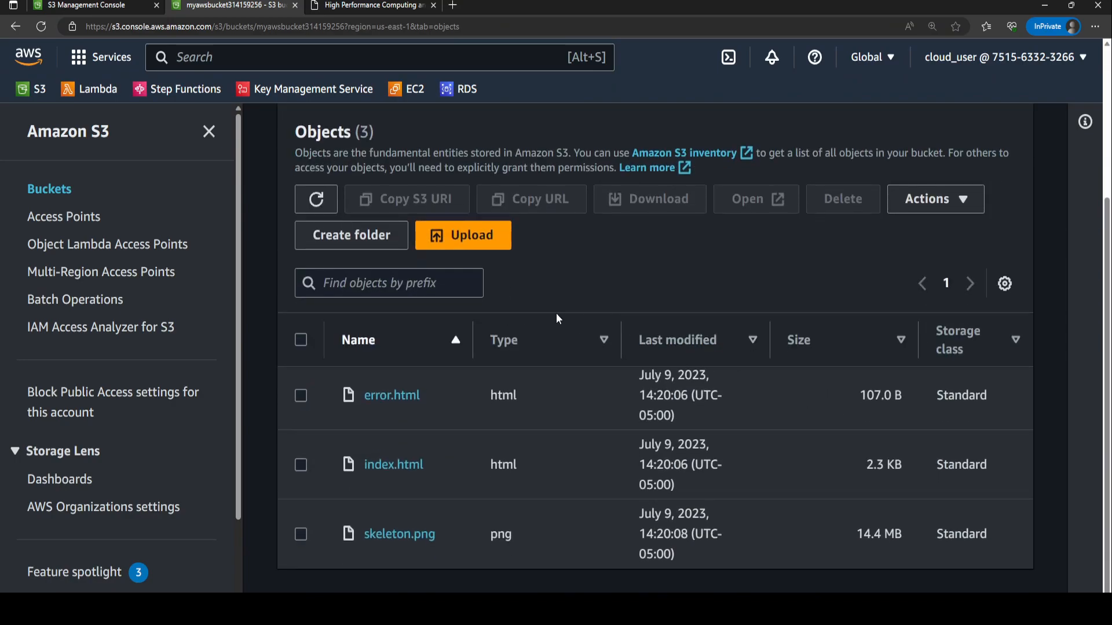
scroll(425, 231, up, 5)
click(387, 133)
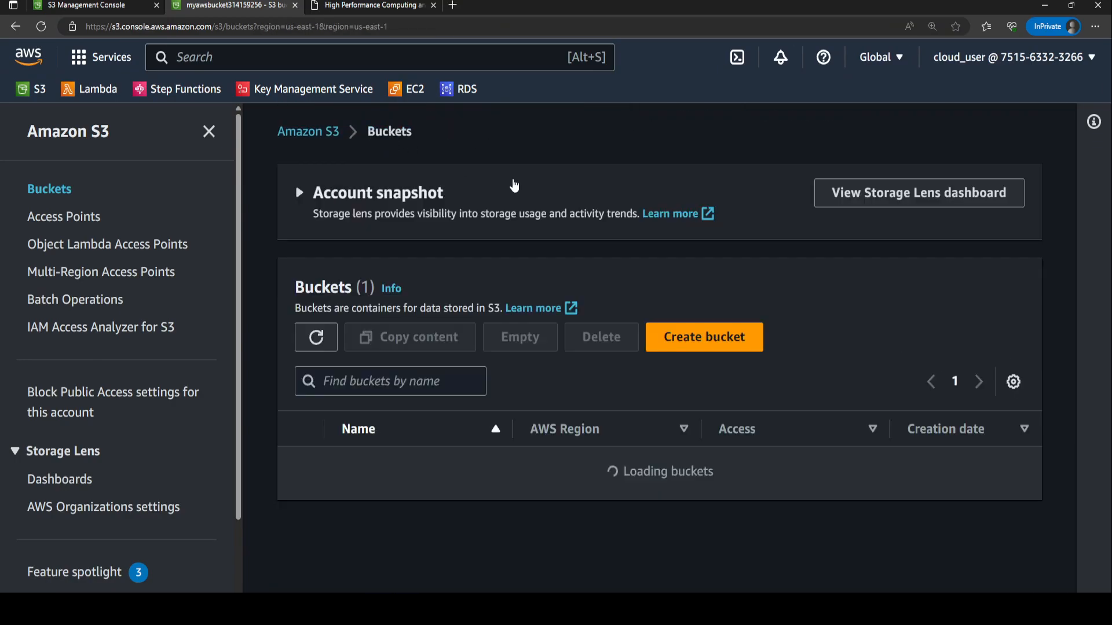
scroll(404, 421, down, 1)
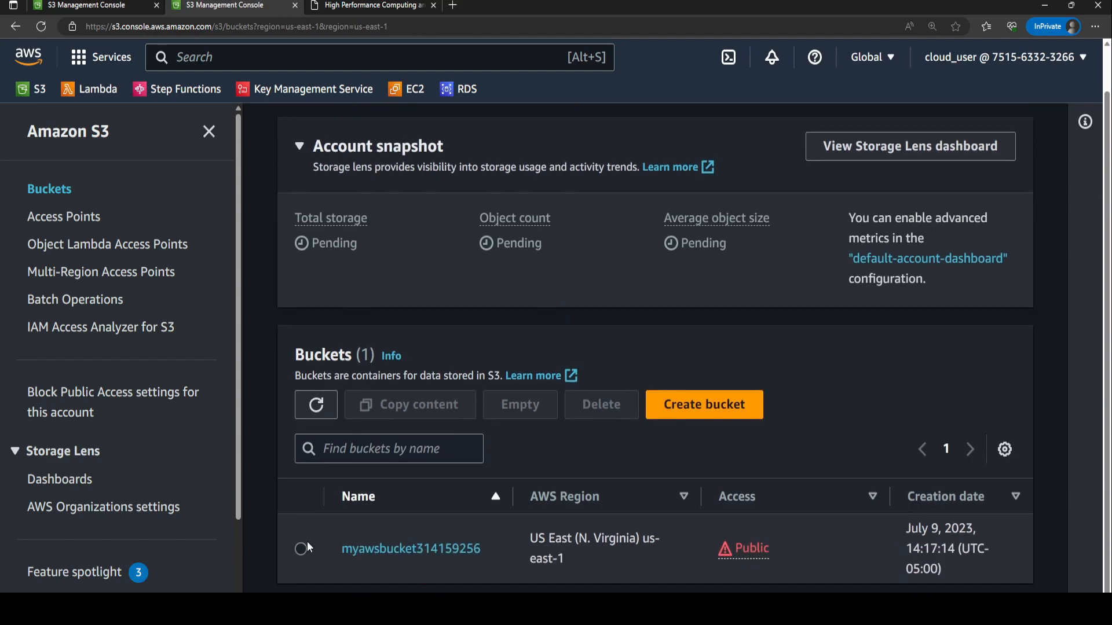
click(354, 549)
scroll(321, 458, down, 4)
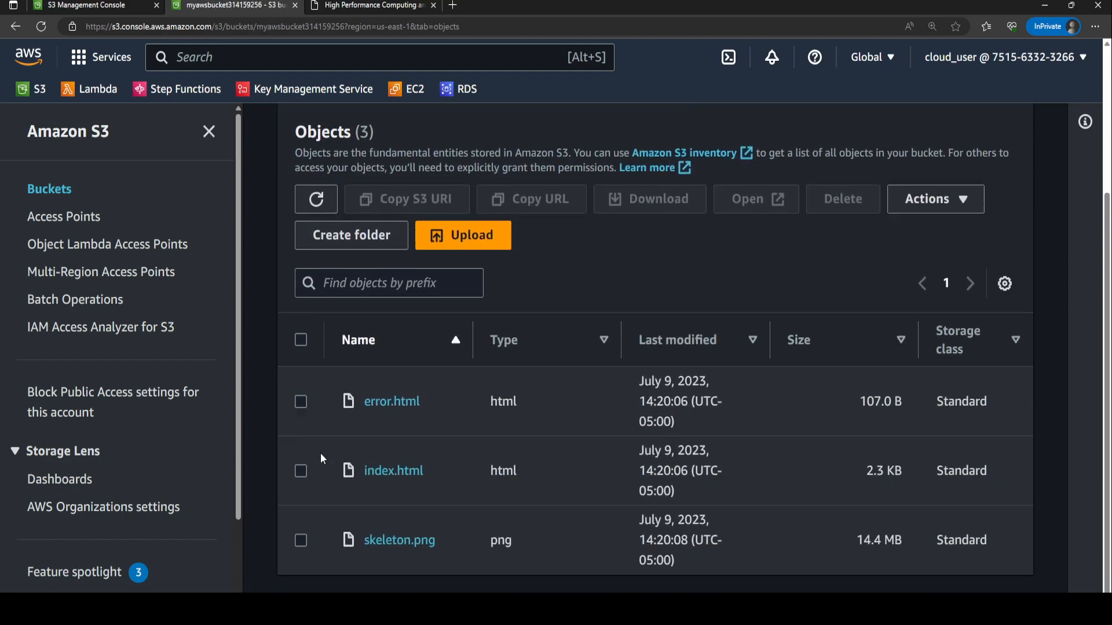
click(301, 340)
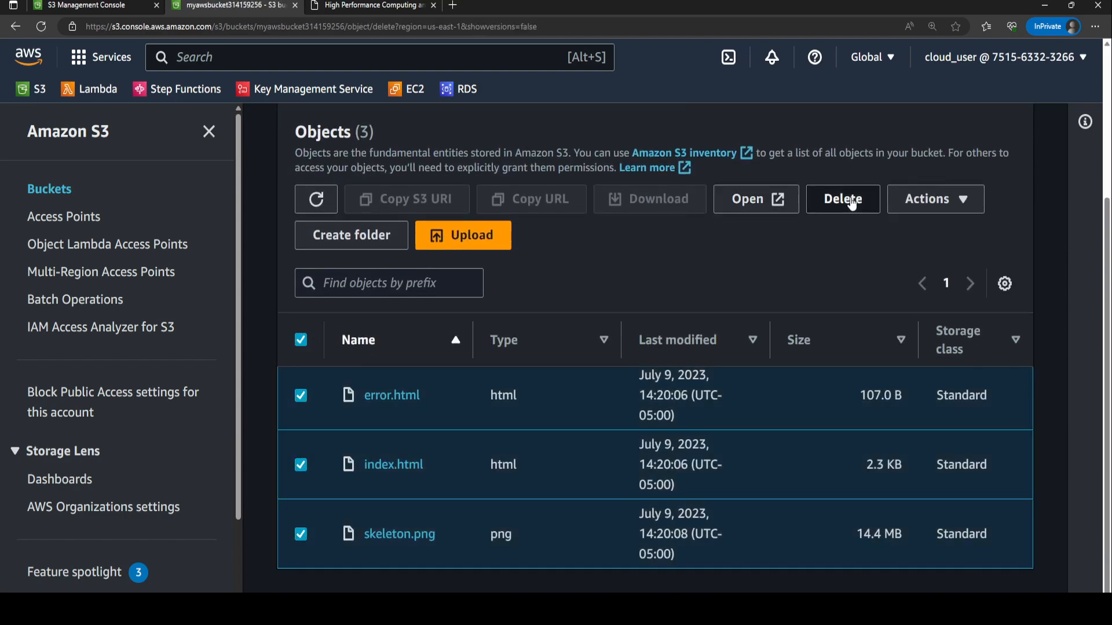
click(845, 199)
scroll(231, 441, down, 3)
click(248, 538)
text(permanently delete)
click(704, 588)
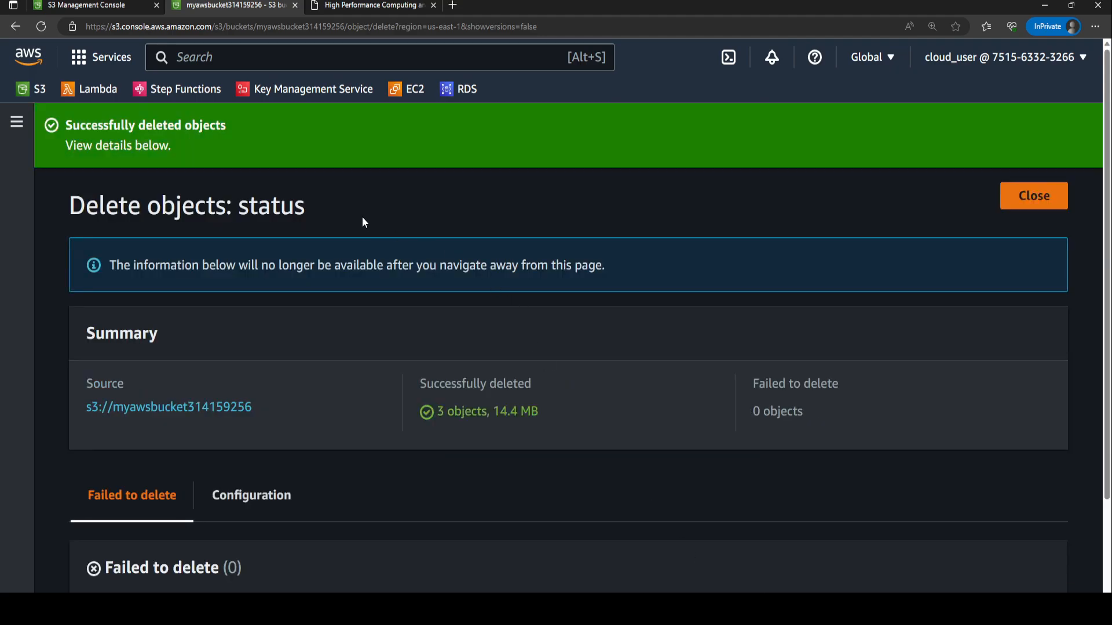
click(1034, 196)
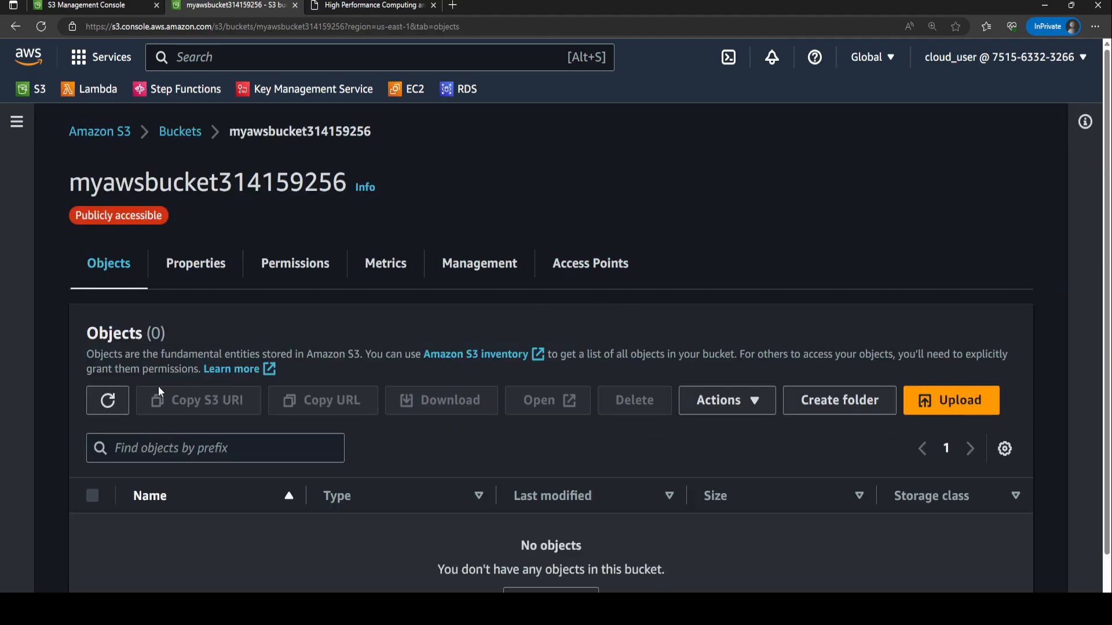
Delete the bucket myawsbucket314159256, entering its name to confirm the deletion.
click(181, 132)
click(92, 441)
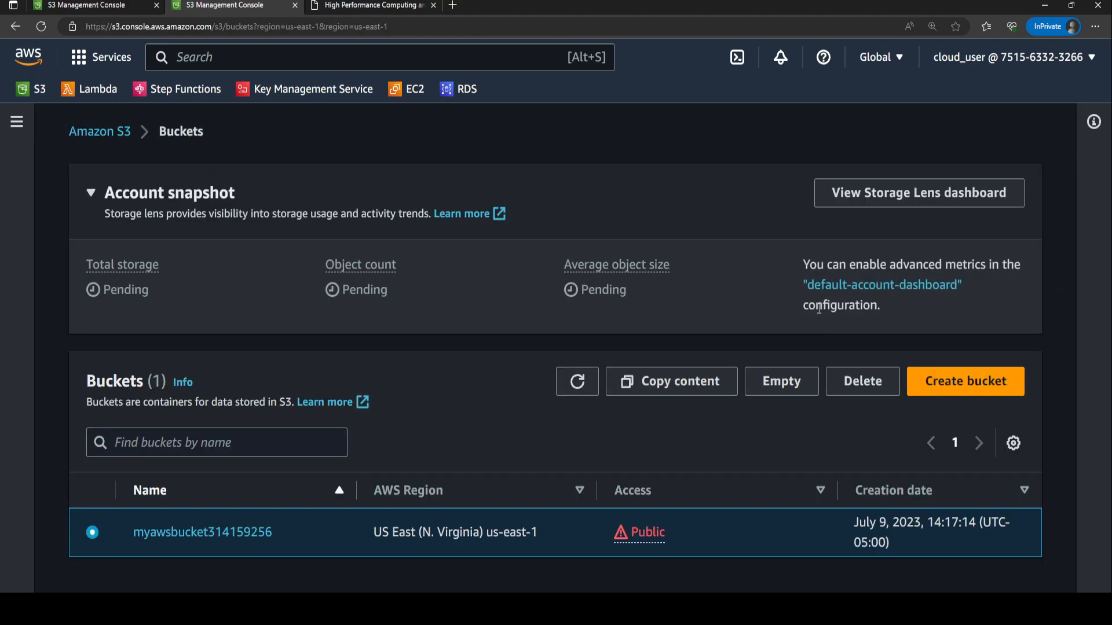
click(862, 381)
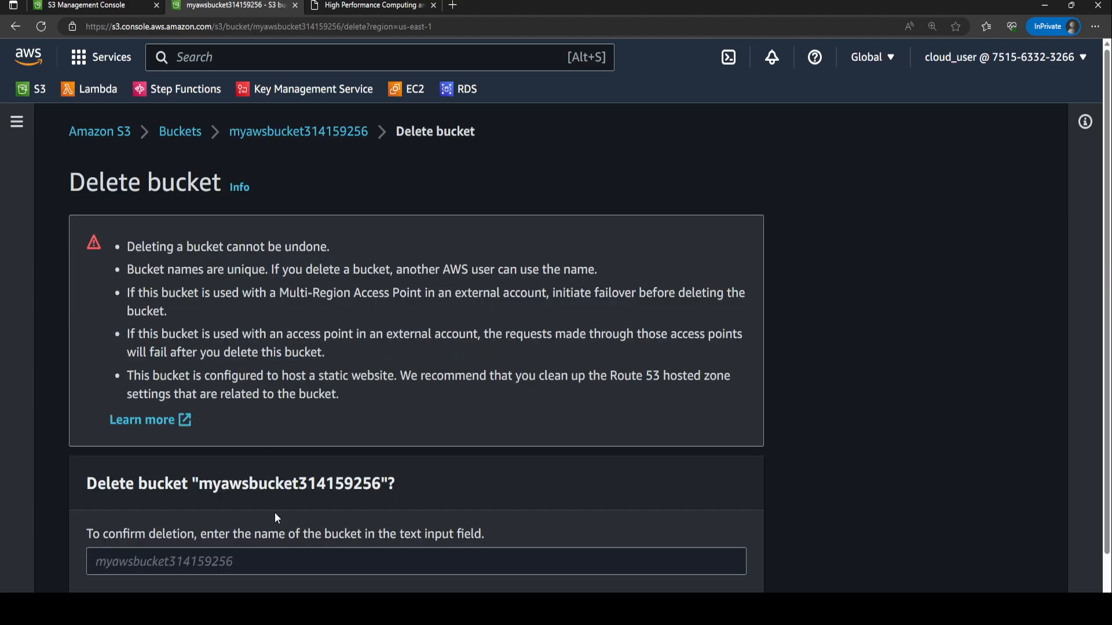
text(myaws)
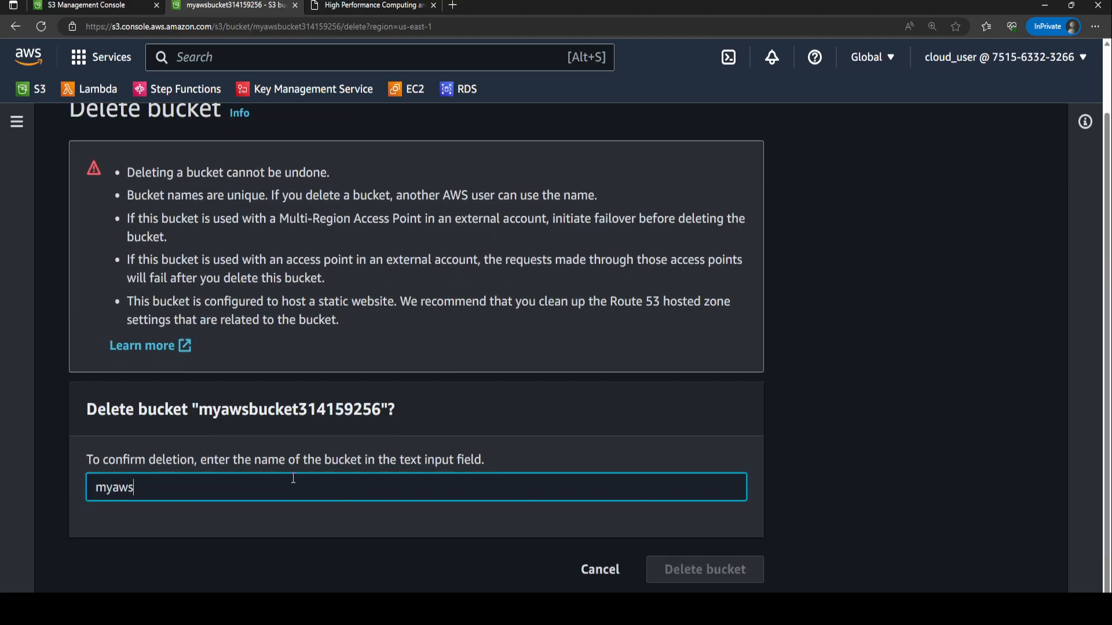
text(bucket314159256)
click(724, 569)
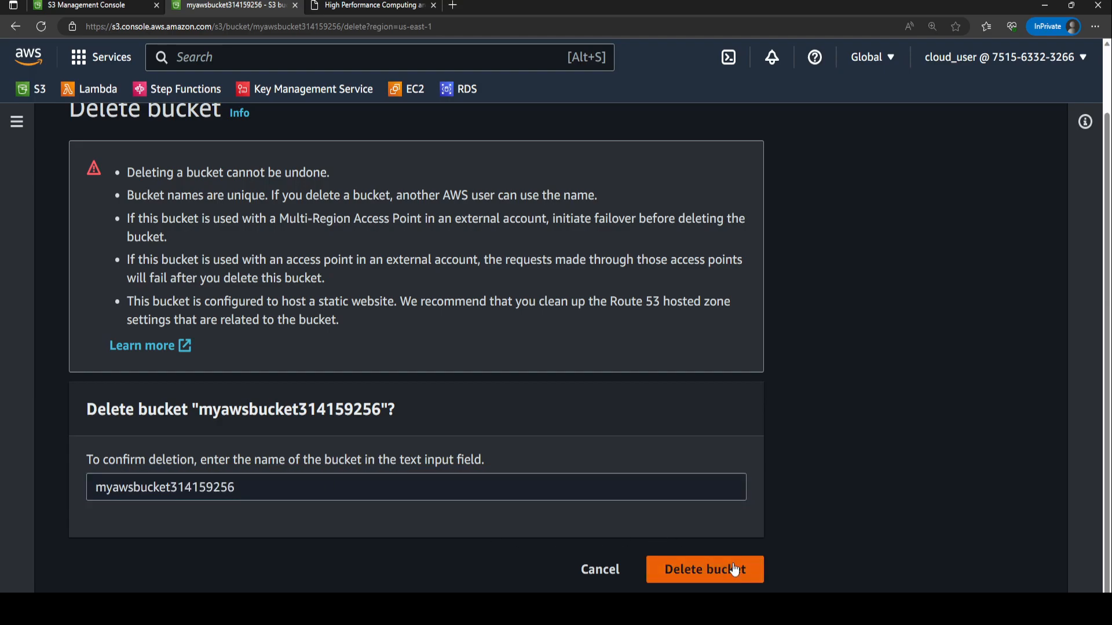